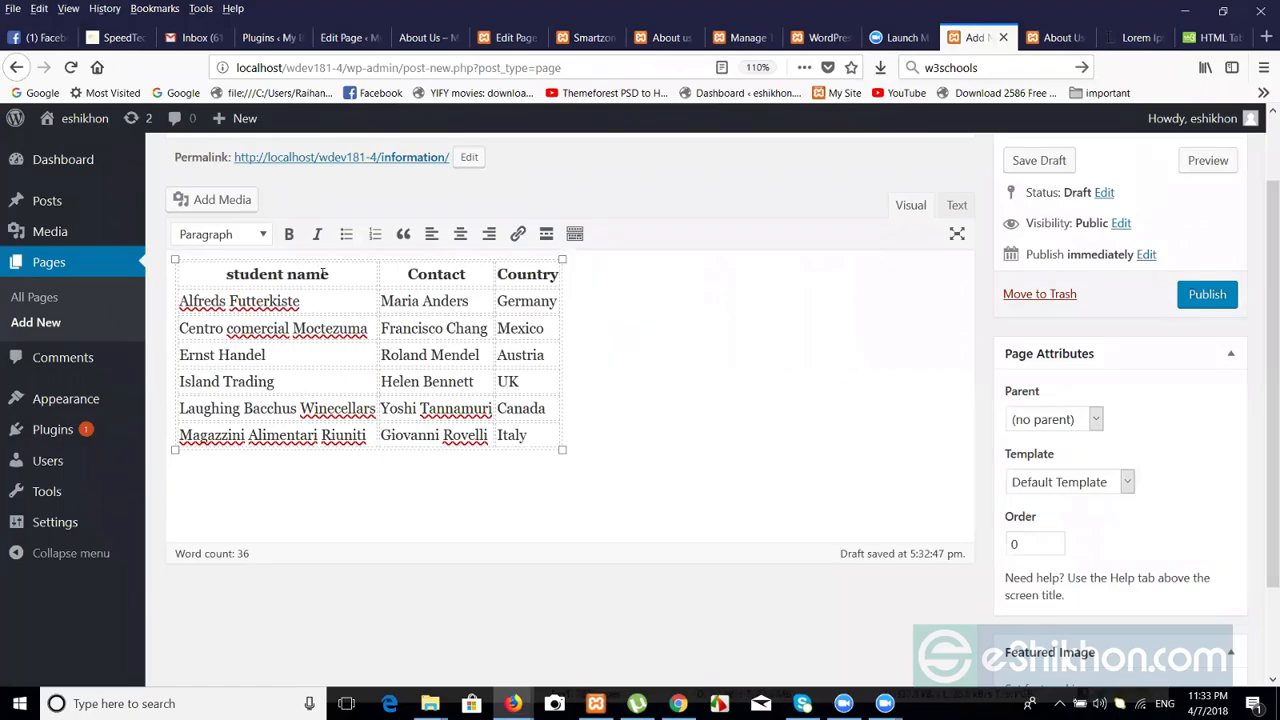
Replace the student table's 'Country' header text with 'phone'.
double_click(436, 273)
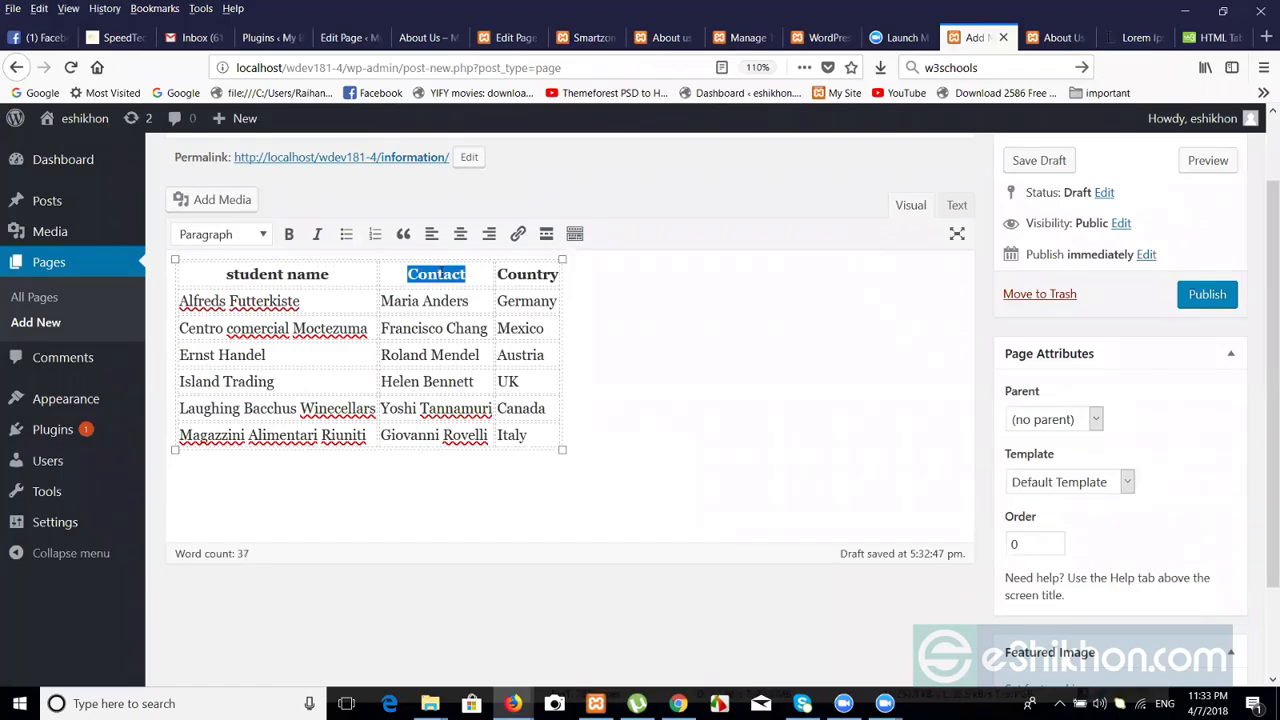
double_click(534, 271)
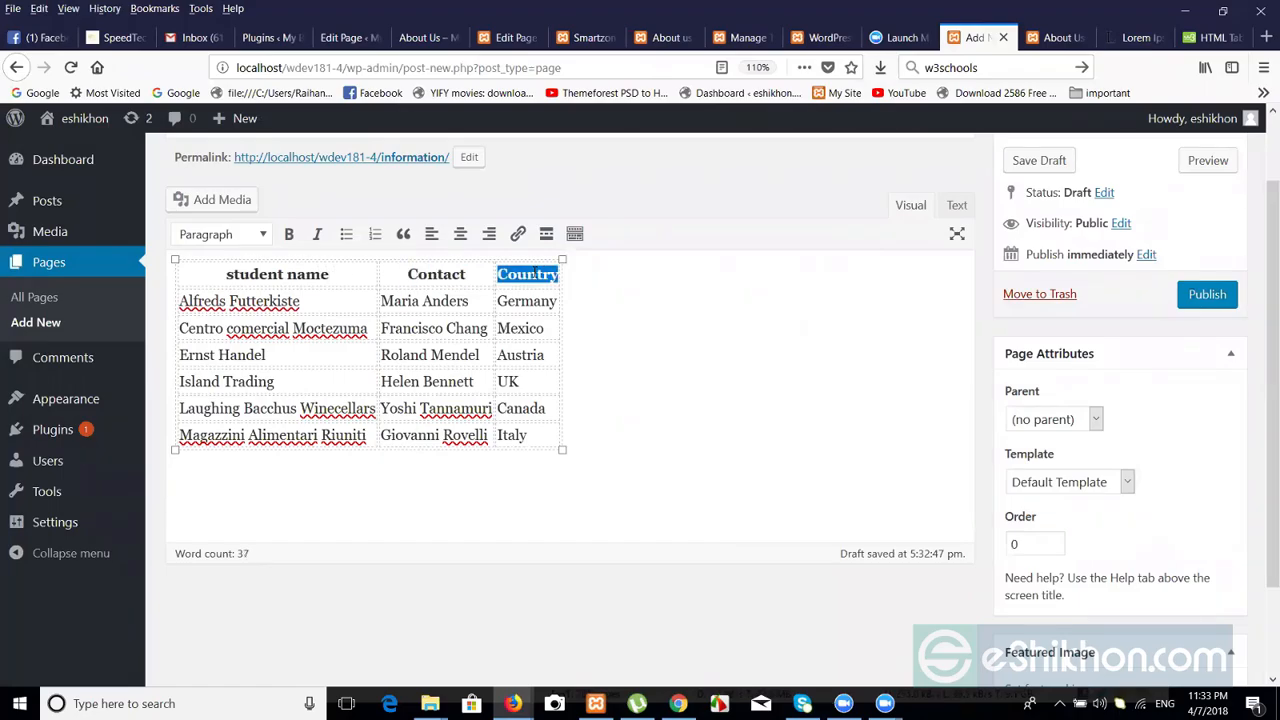
text(phone)
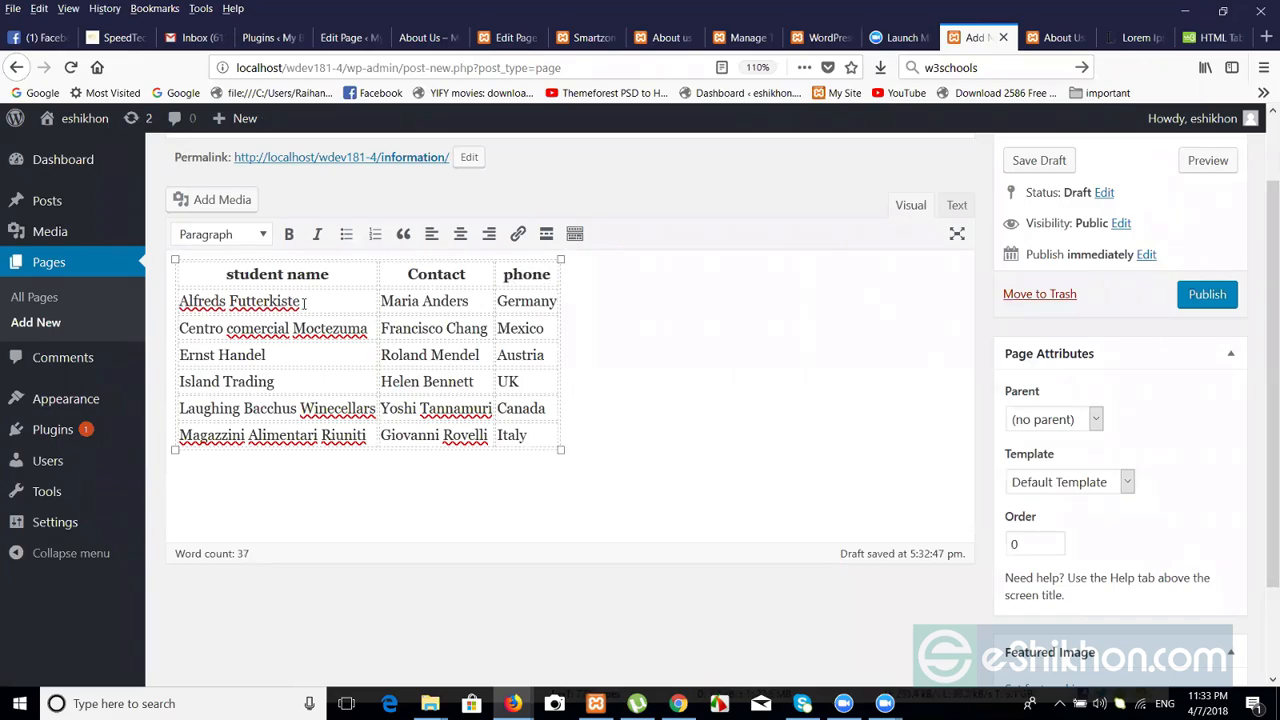
Replace the first row's sample name with the student's full name, fixing a typo.
drag(301, 301, 184, 301)
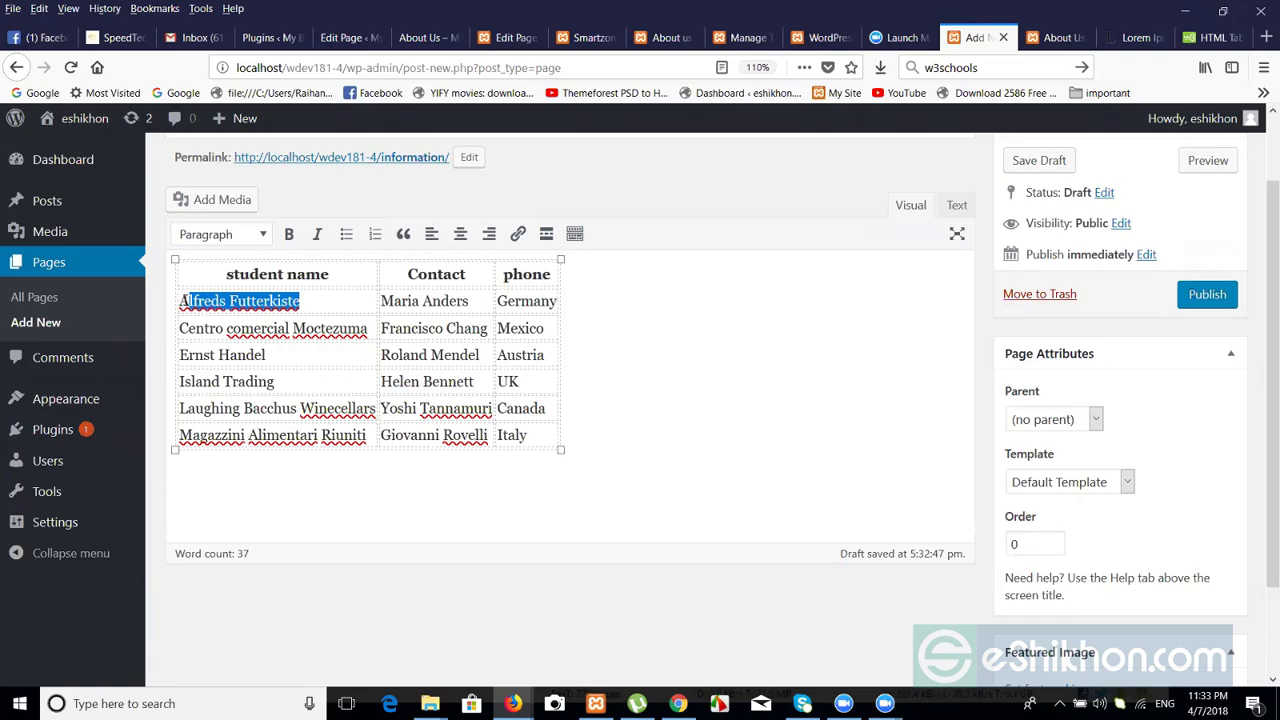
key(BackSpace)
key(BackSpace)
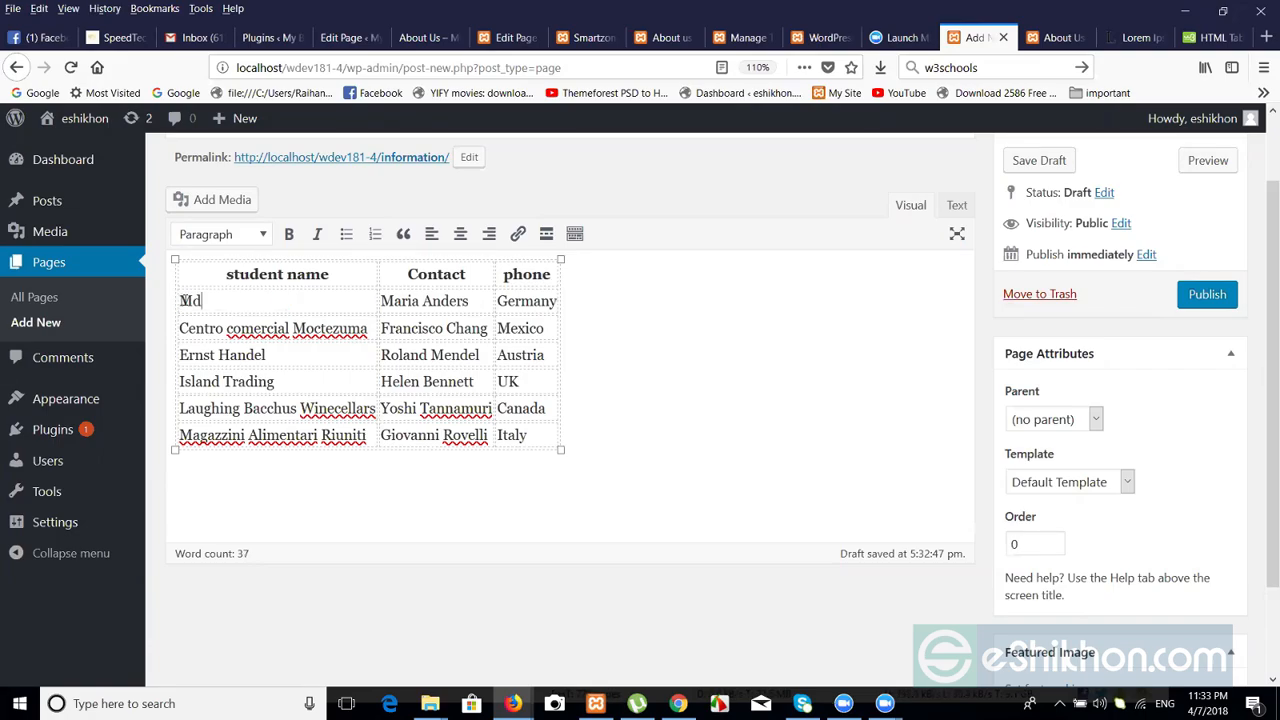
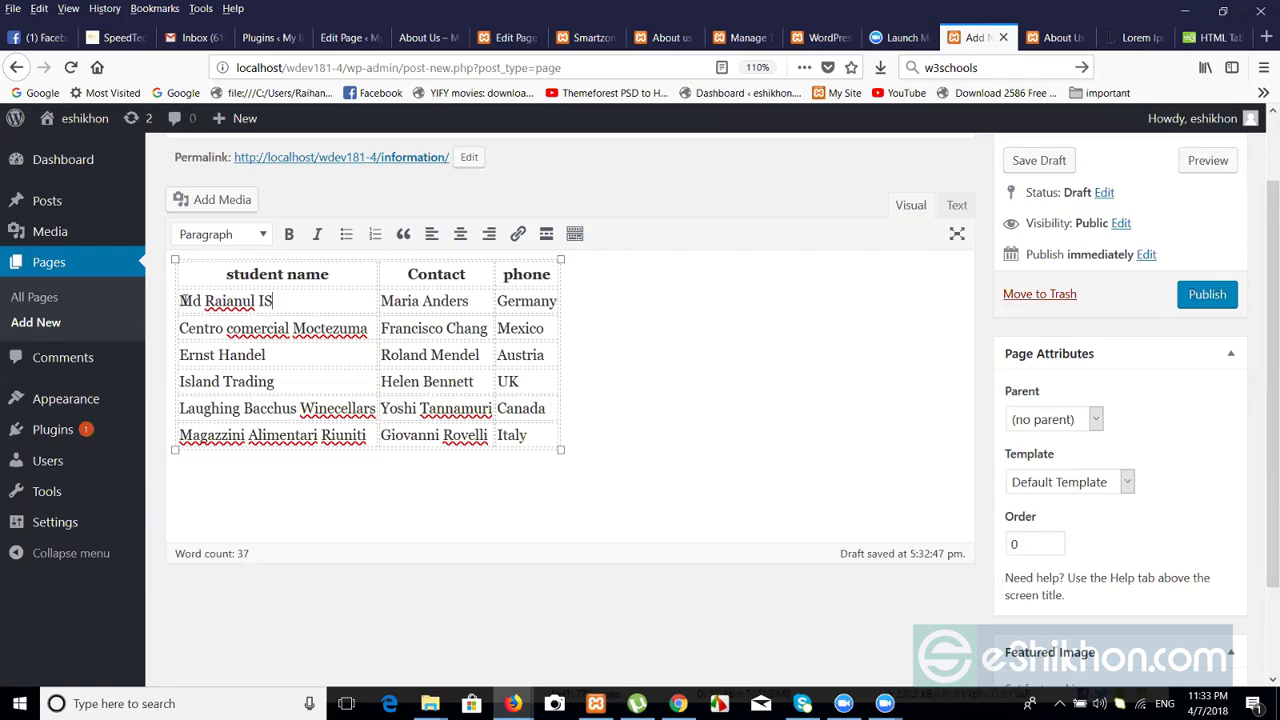
Enter 'dhaka' as the first row's contact and the start of the student's phone number.
drag(387, 305, 470, 302)
text(dhaka)
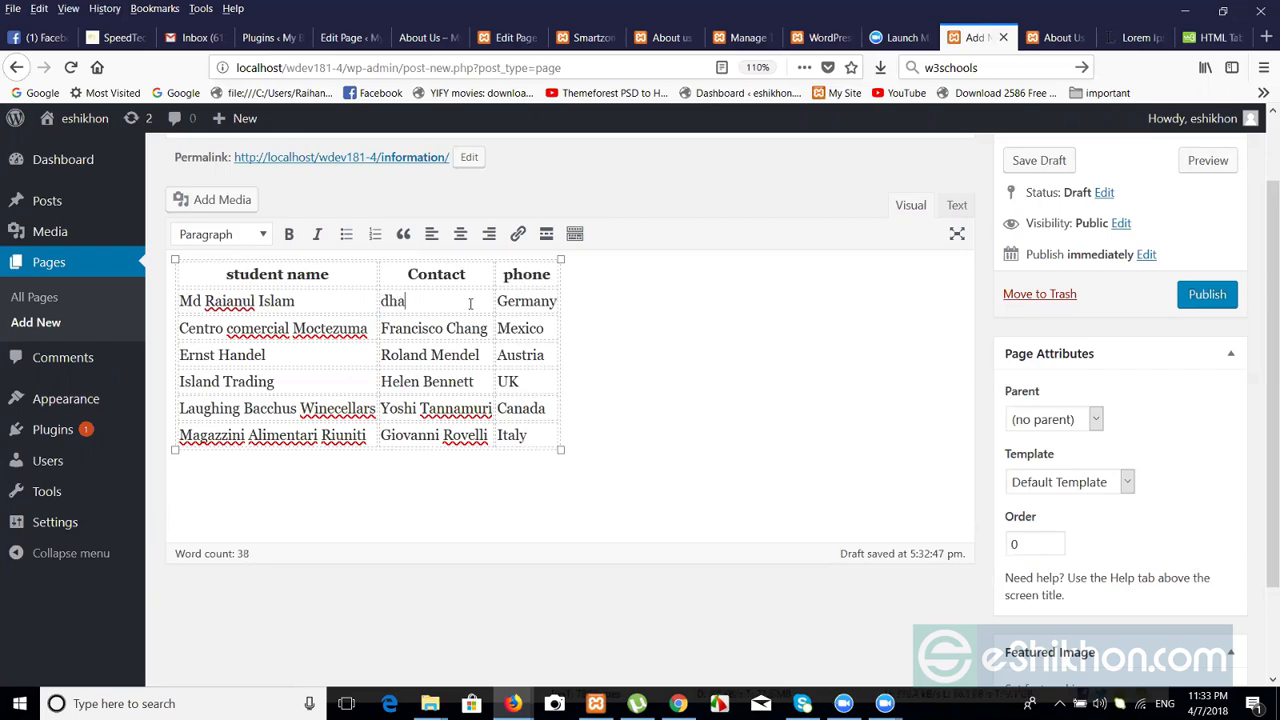
double_click(526, 300)
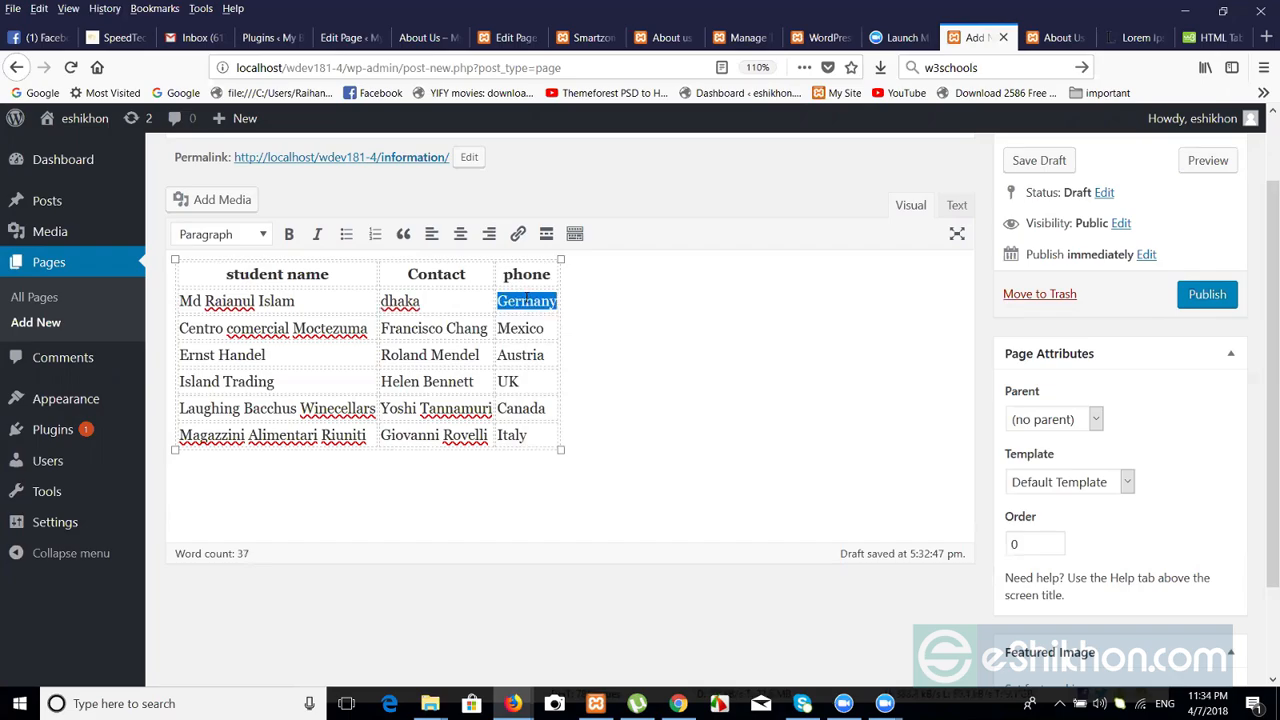
click(526, 299)
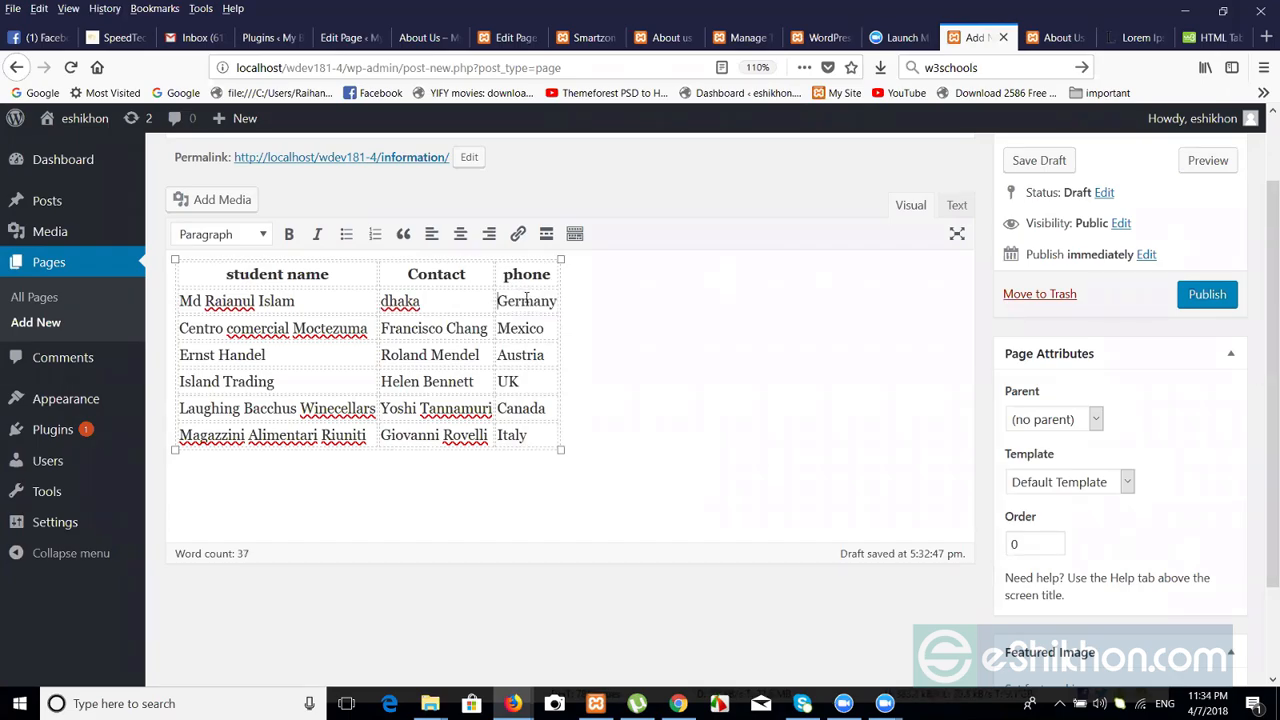
double_click(526, 299)
text(017)
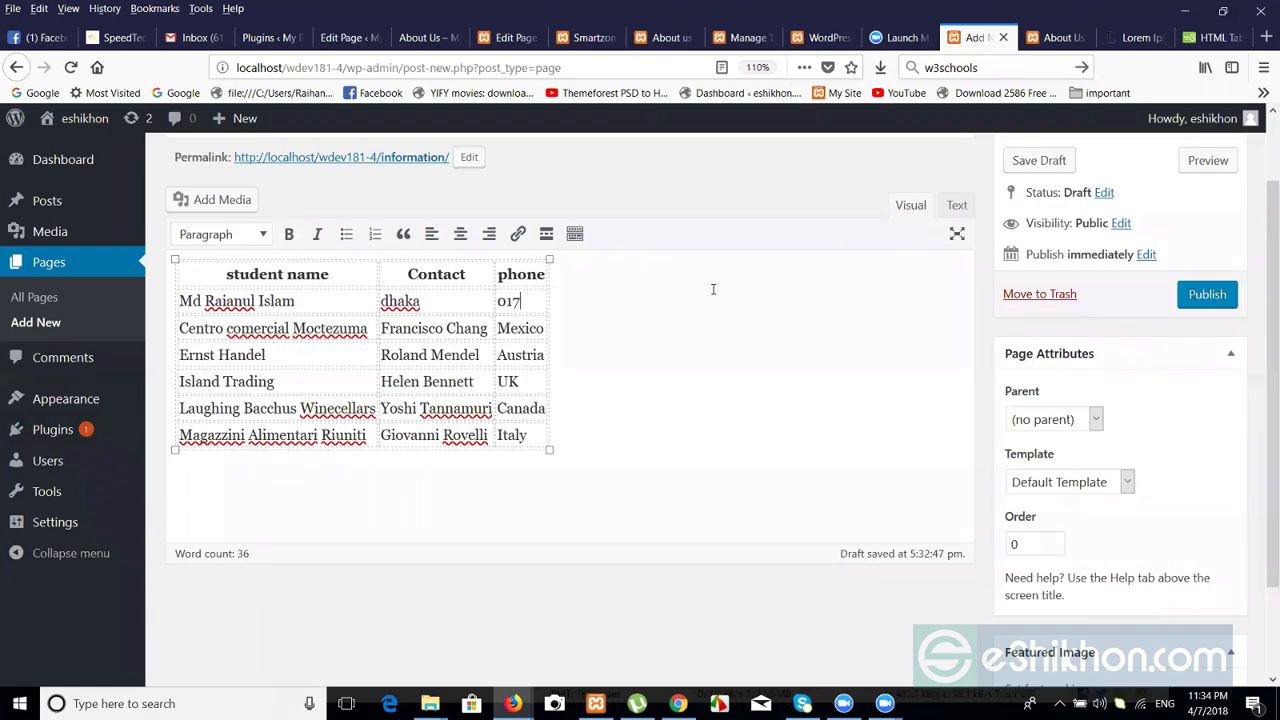
Check the table's HTML in the Text view, then publish the Information page.
click(954, 205)
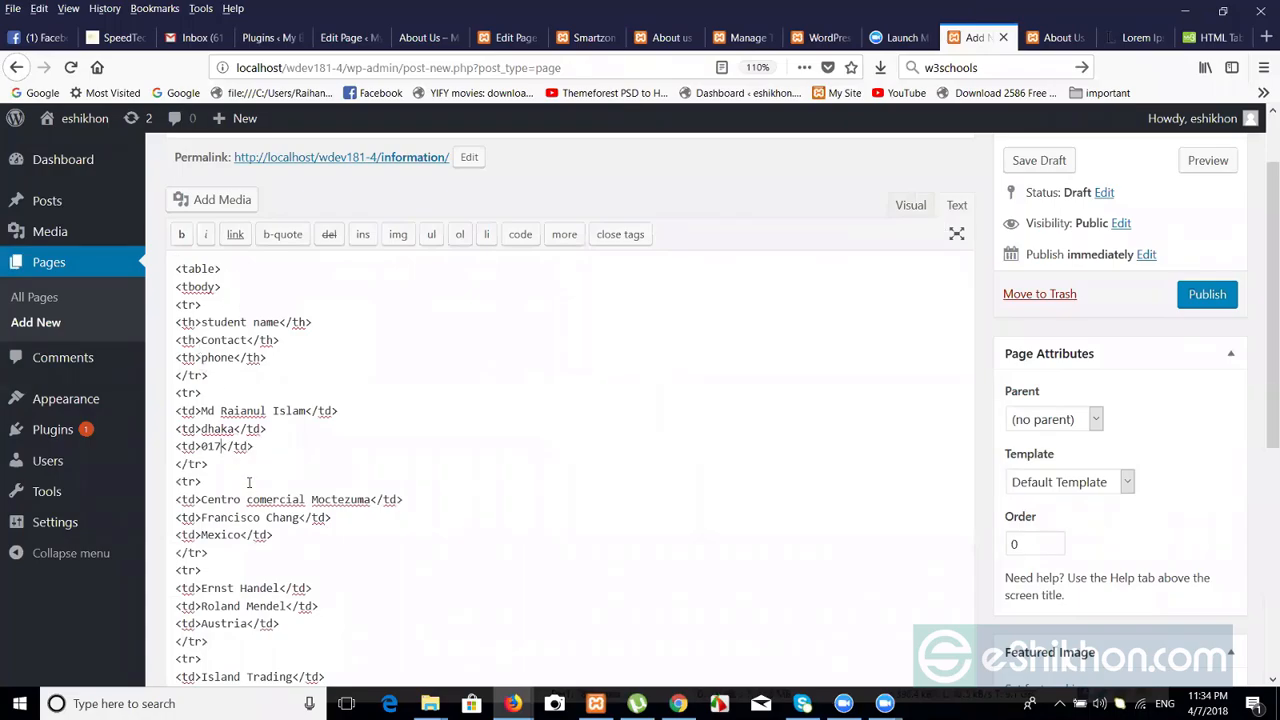
click(914, 212)
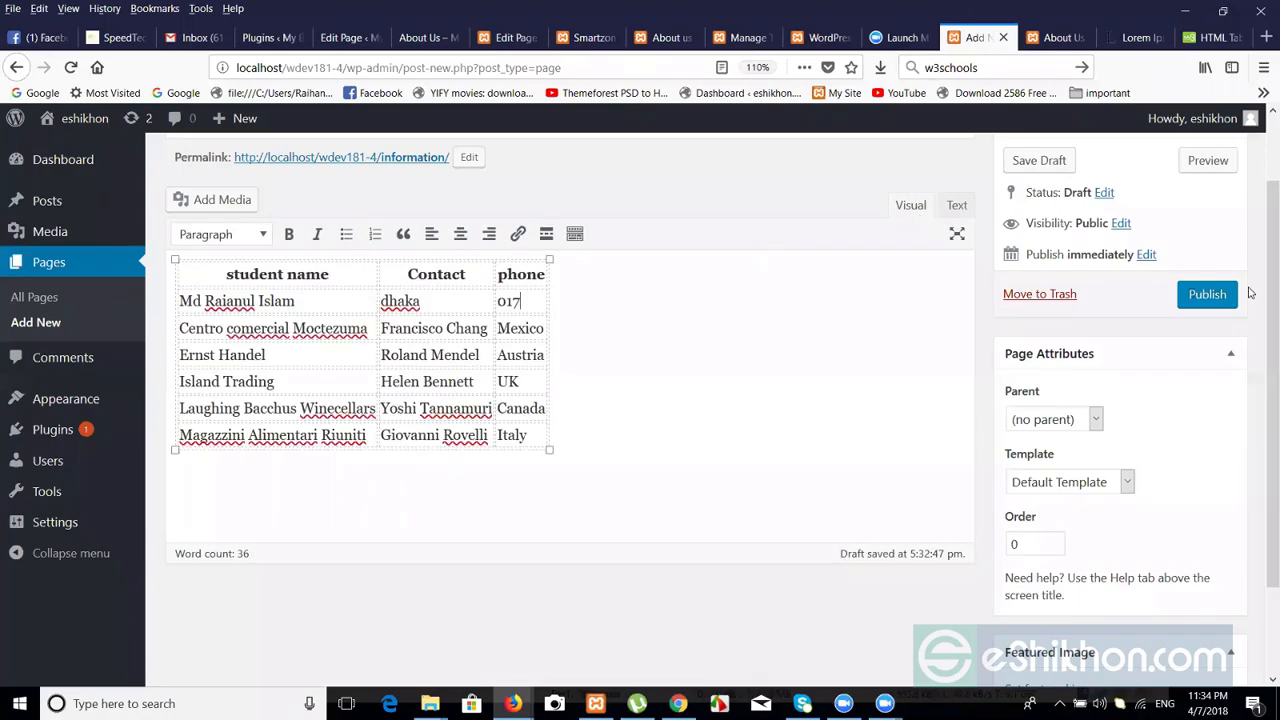
click(1208, 294)
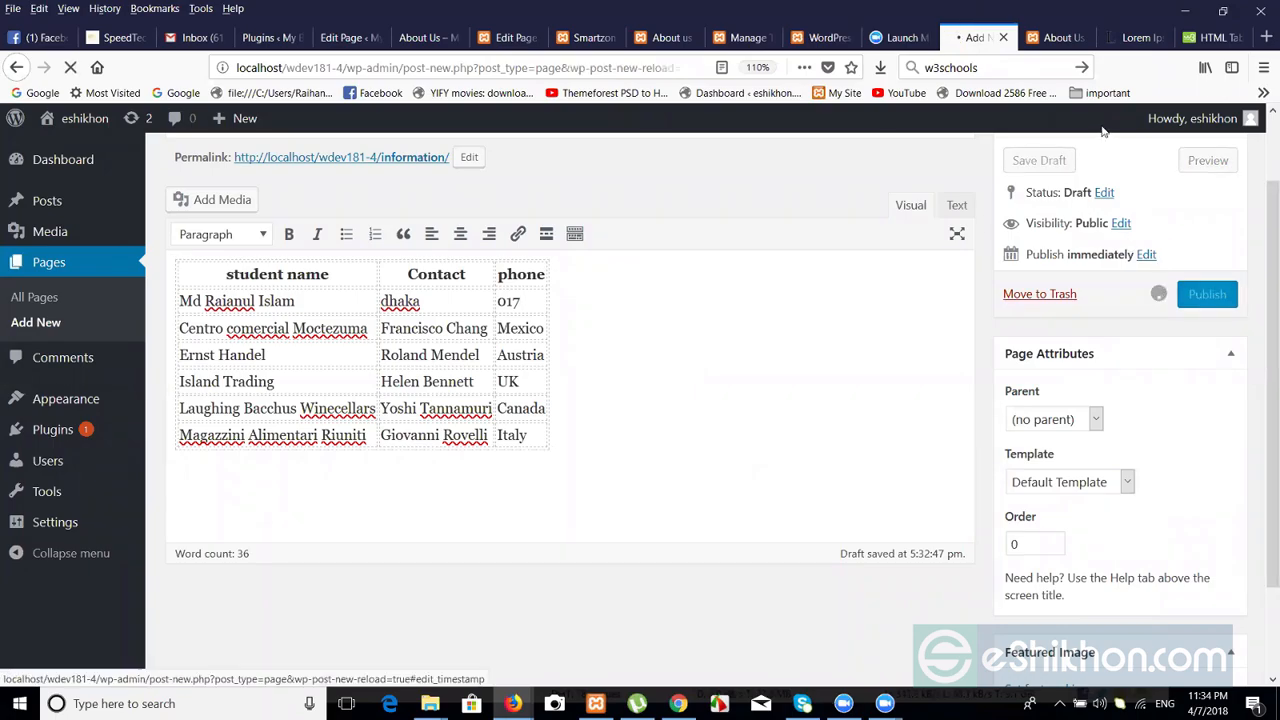
Look over the live About Us and Contact pages, then return to the page editor.
click(1058, 37)
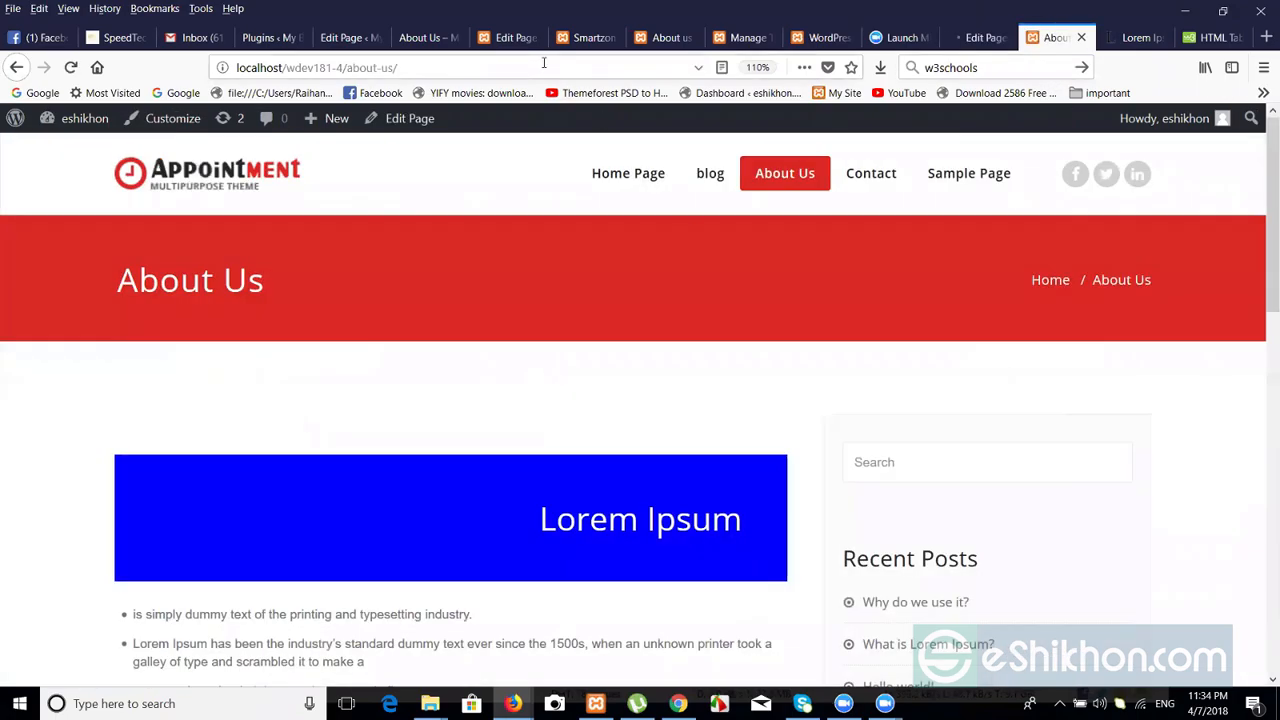
click(870, 176)
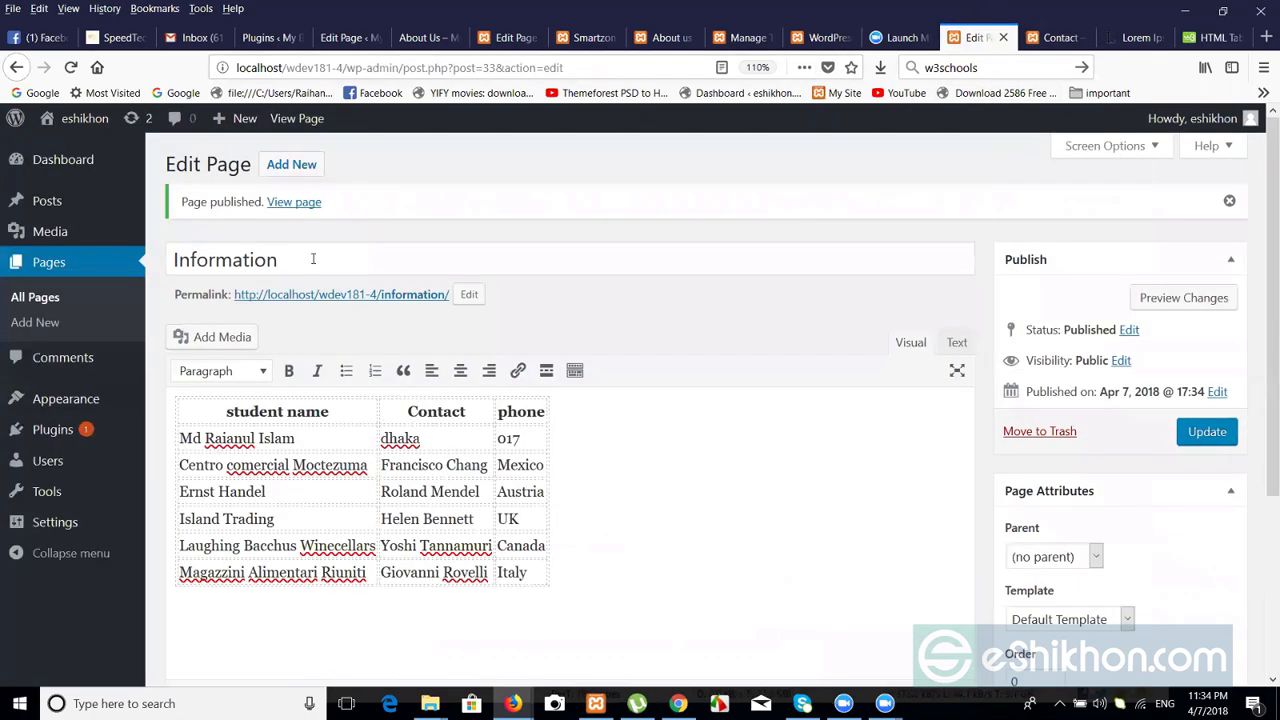
click(985, 37)
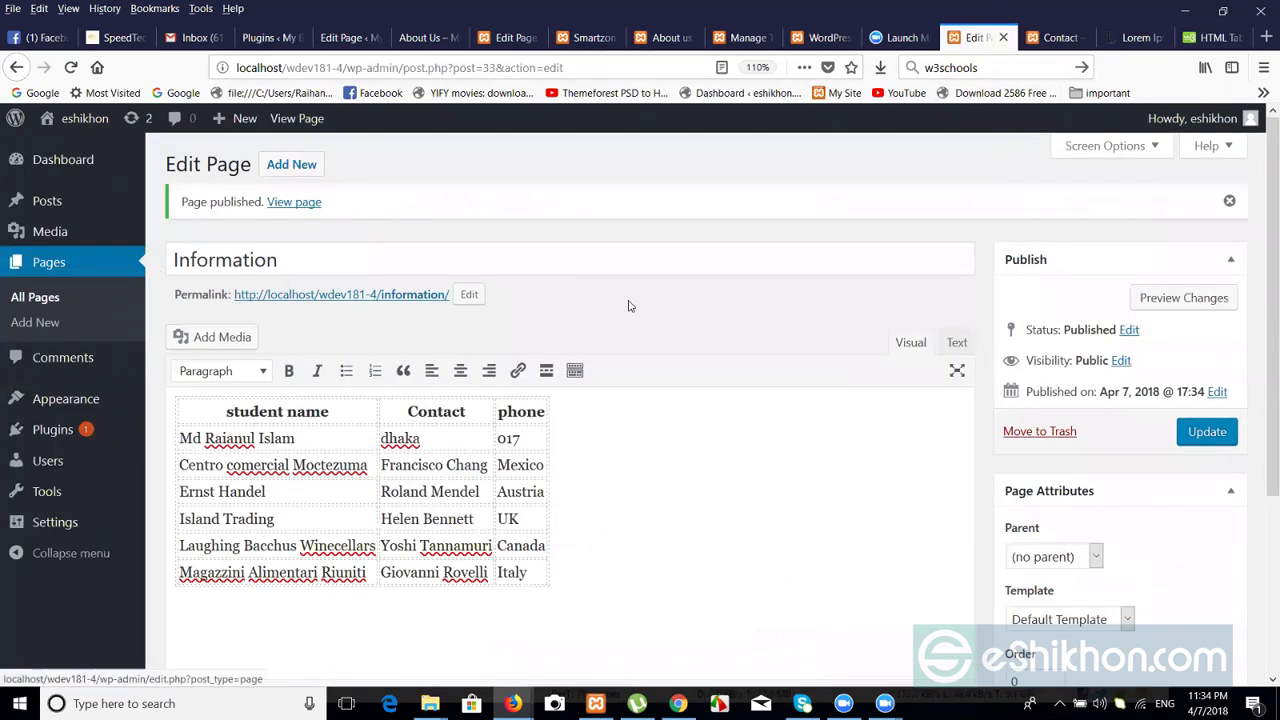
Update the Information page and view the live Contact page.
click(1203, 432)
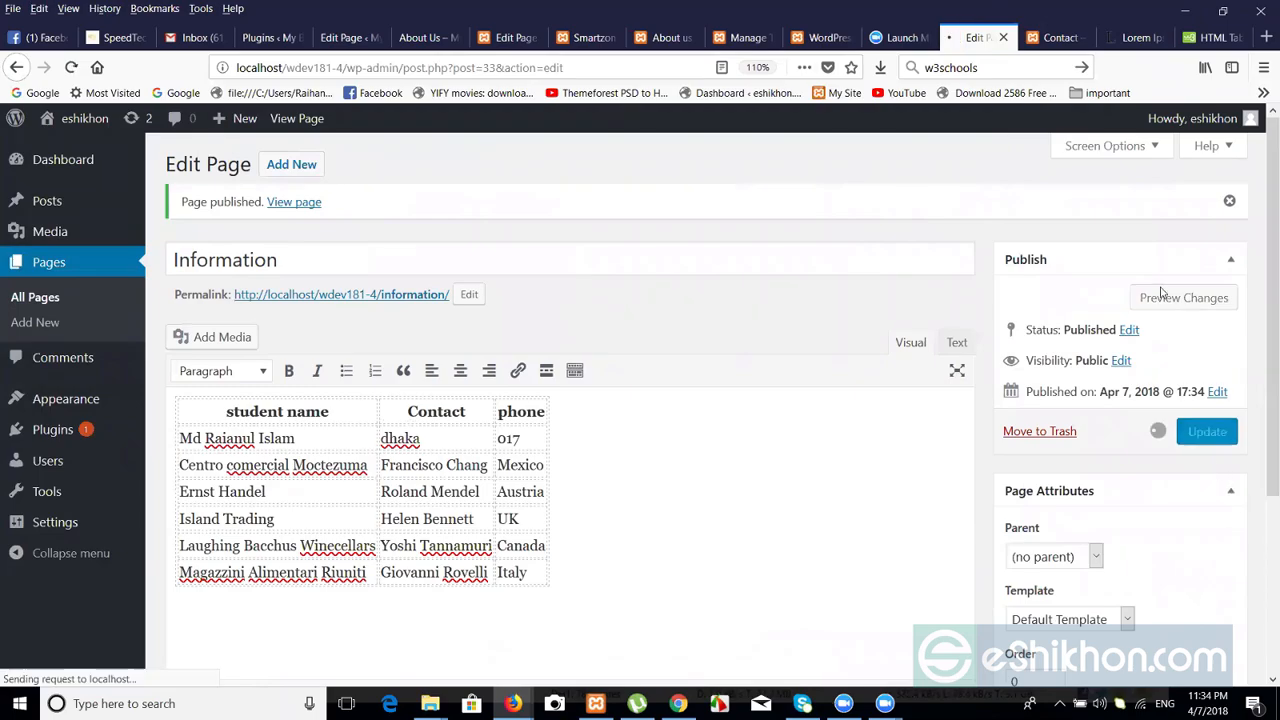
click(1040, 37)
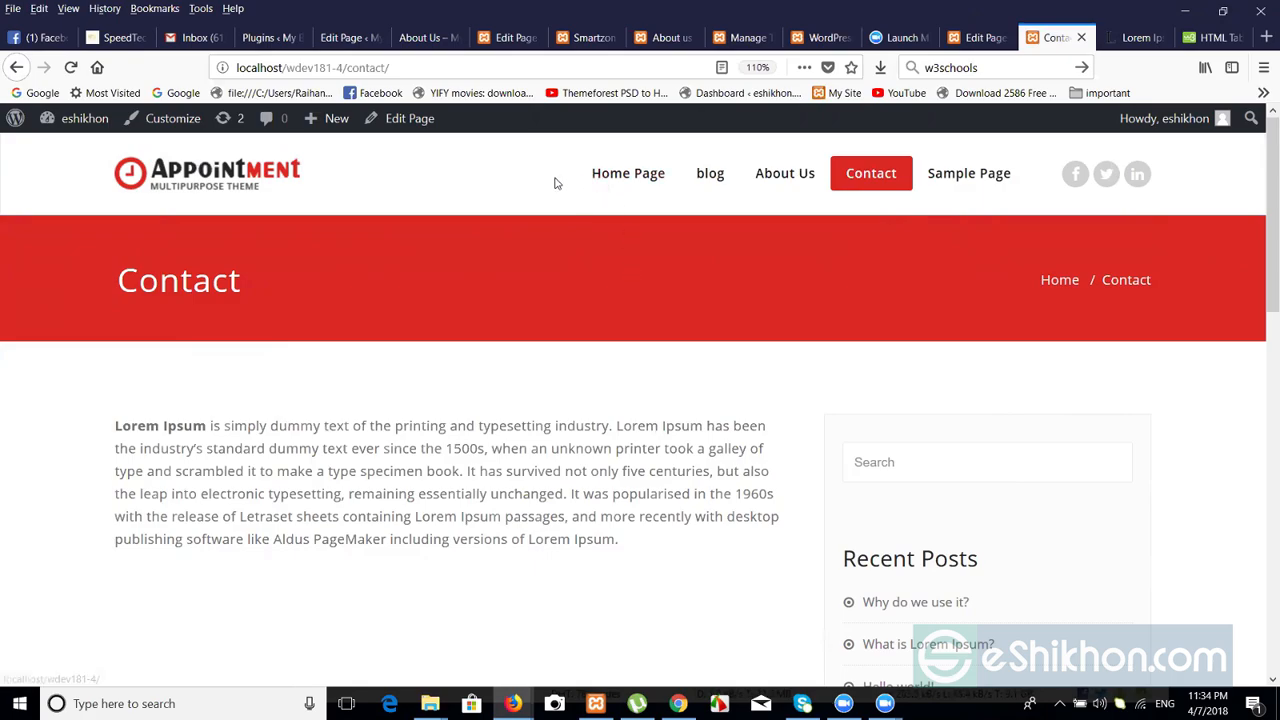
Check All Pages and the live Contact page, then open Appearance > Menus.
click(997, 37)
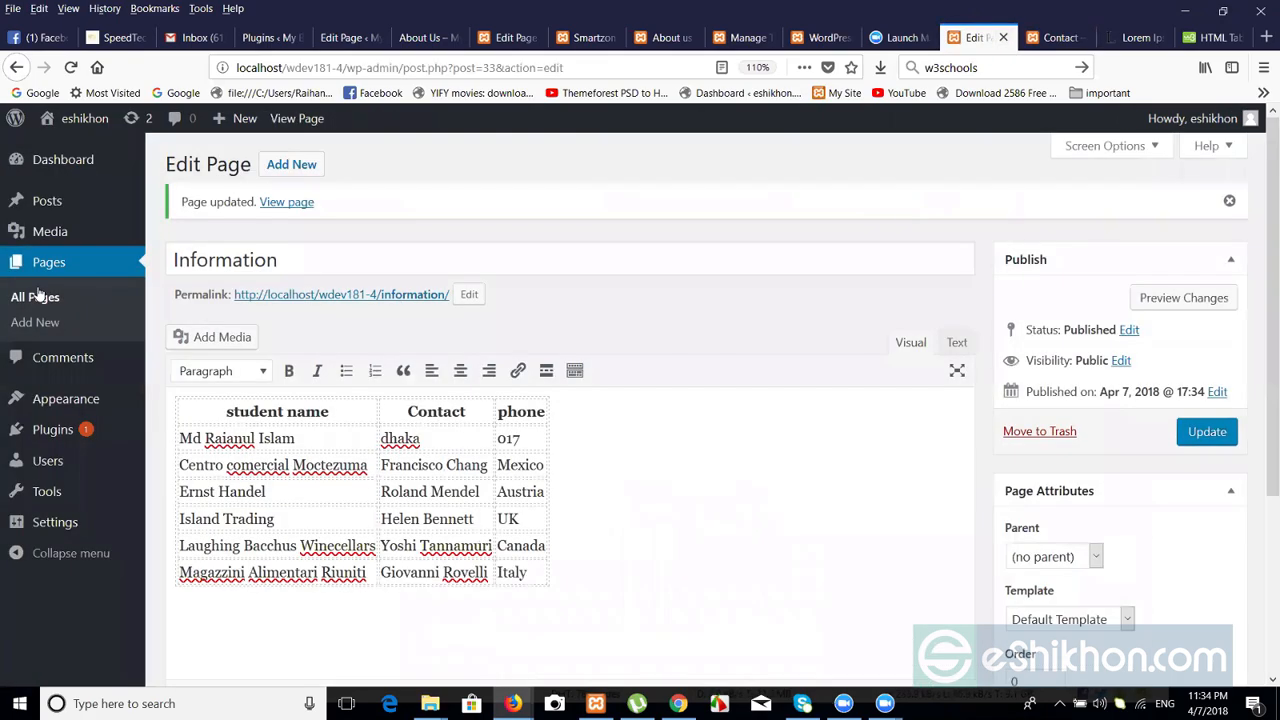
click(38, 297)
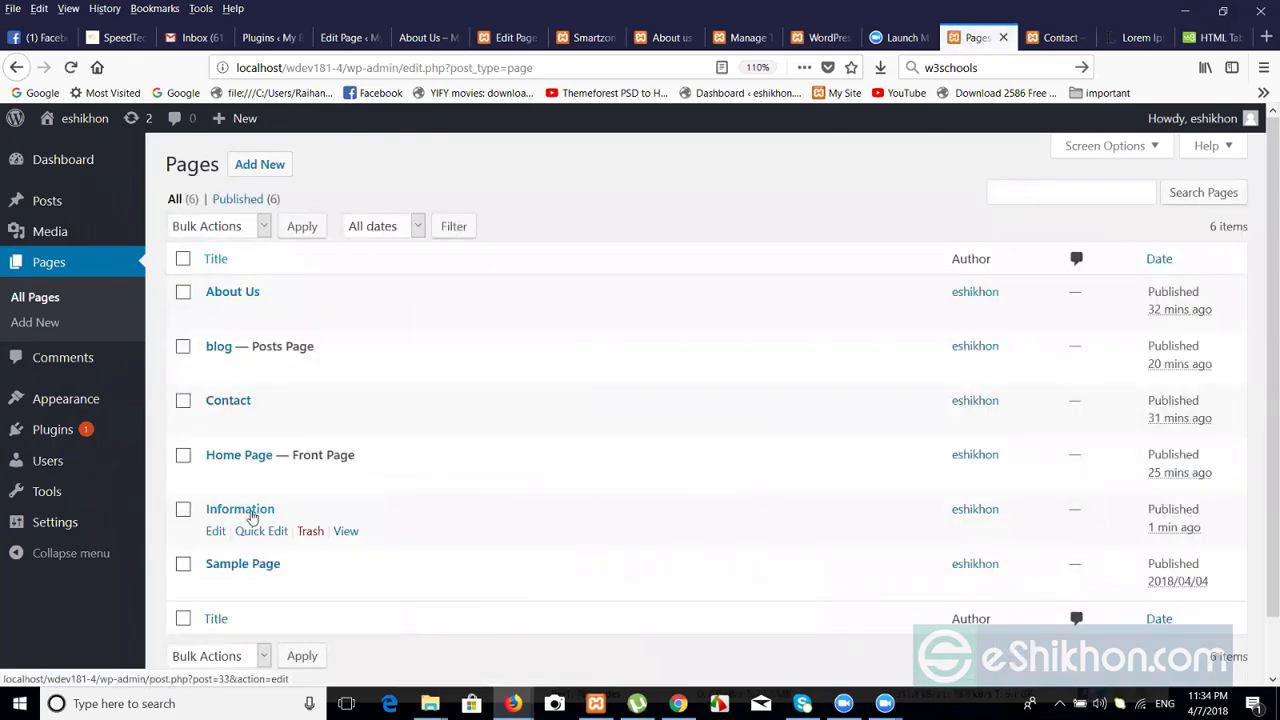
click(1056, 40)
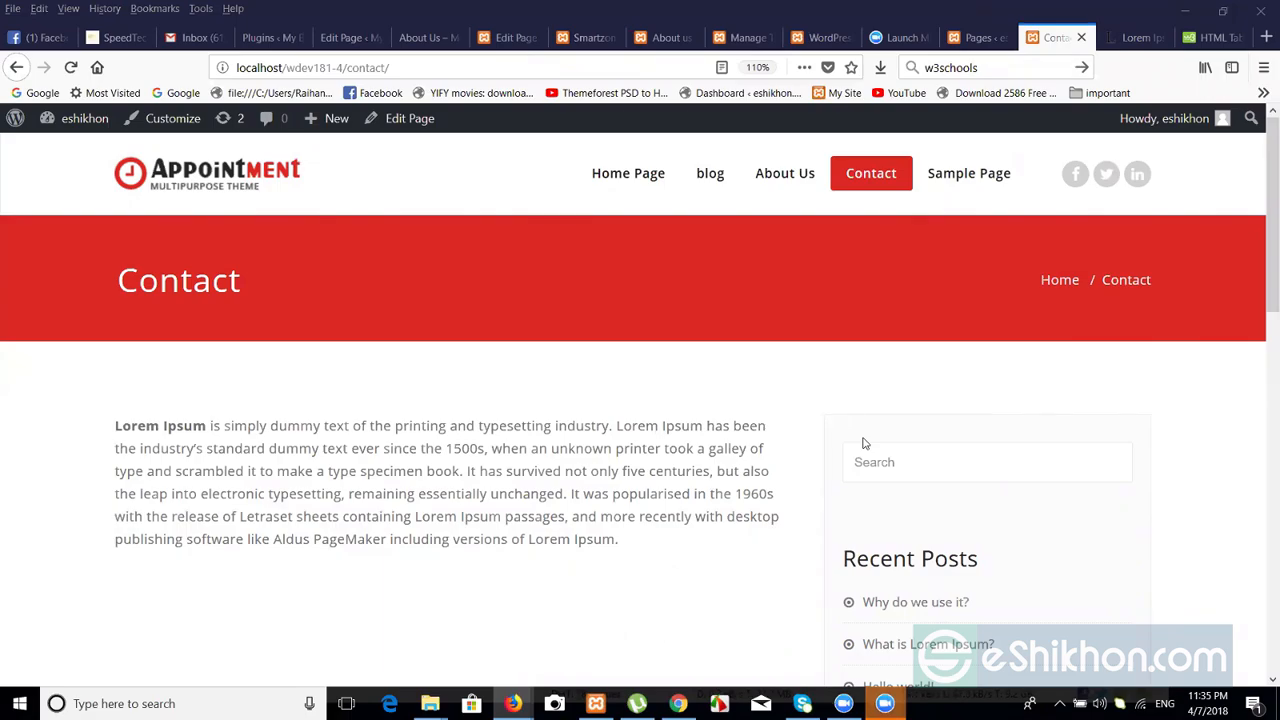
click(967, 38)
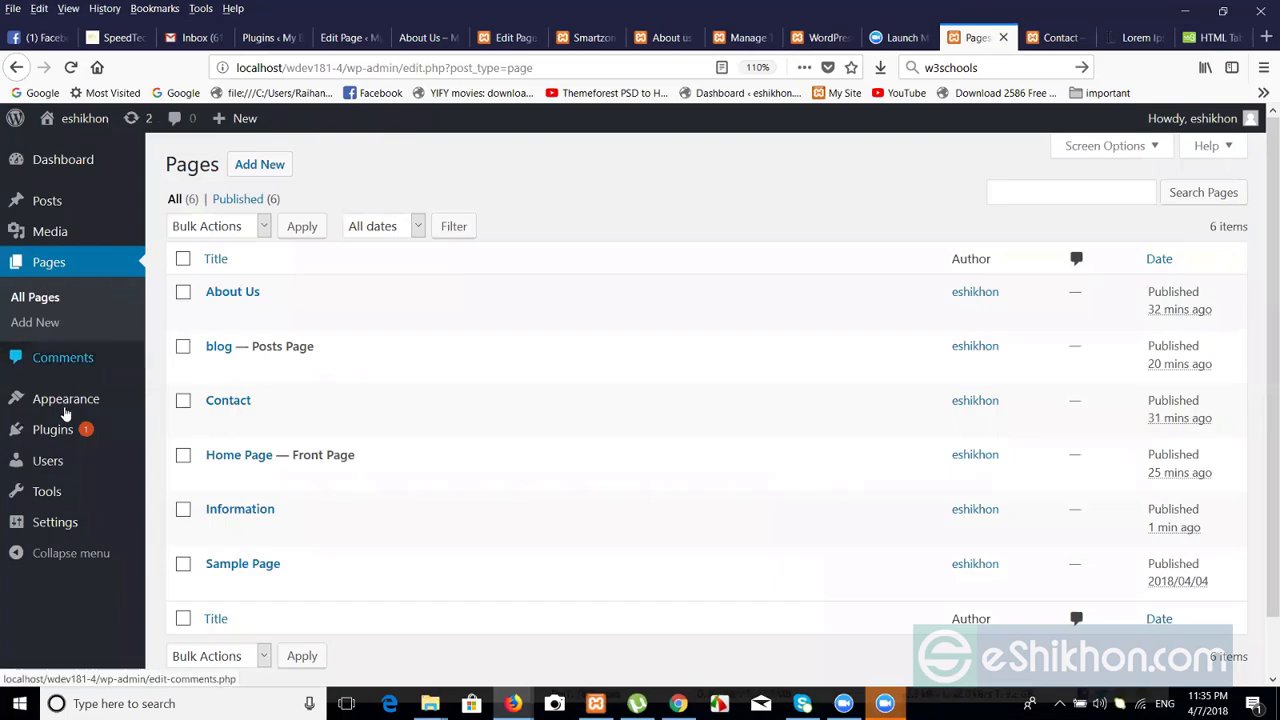
mouse_move(65, 405)
click(177, 481)
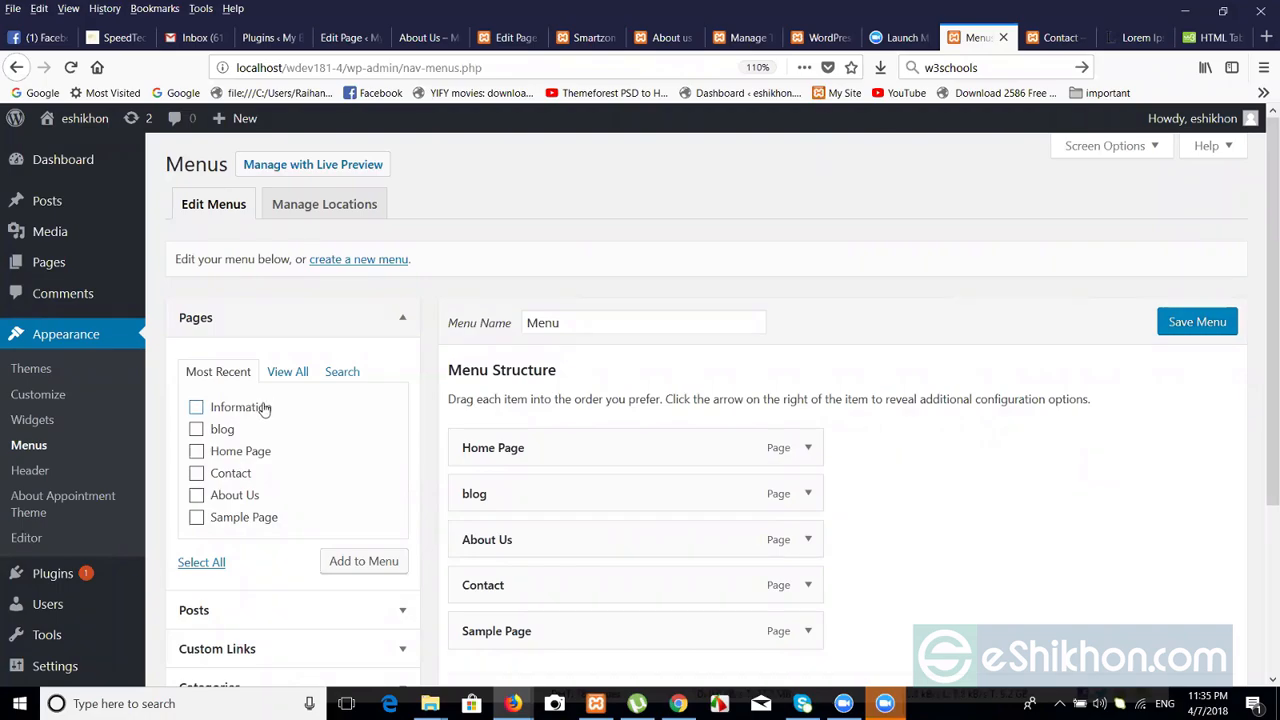
Add Information to the menu, move it just below blog, and save the menu.
click(340, 563)
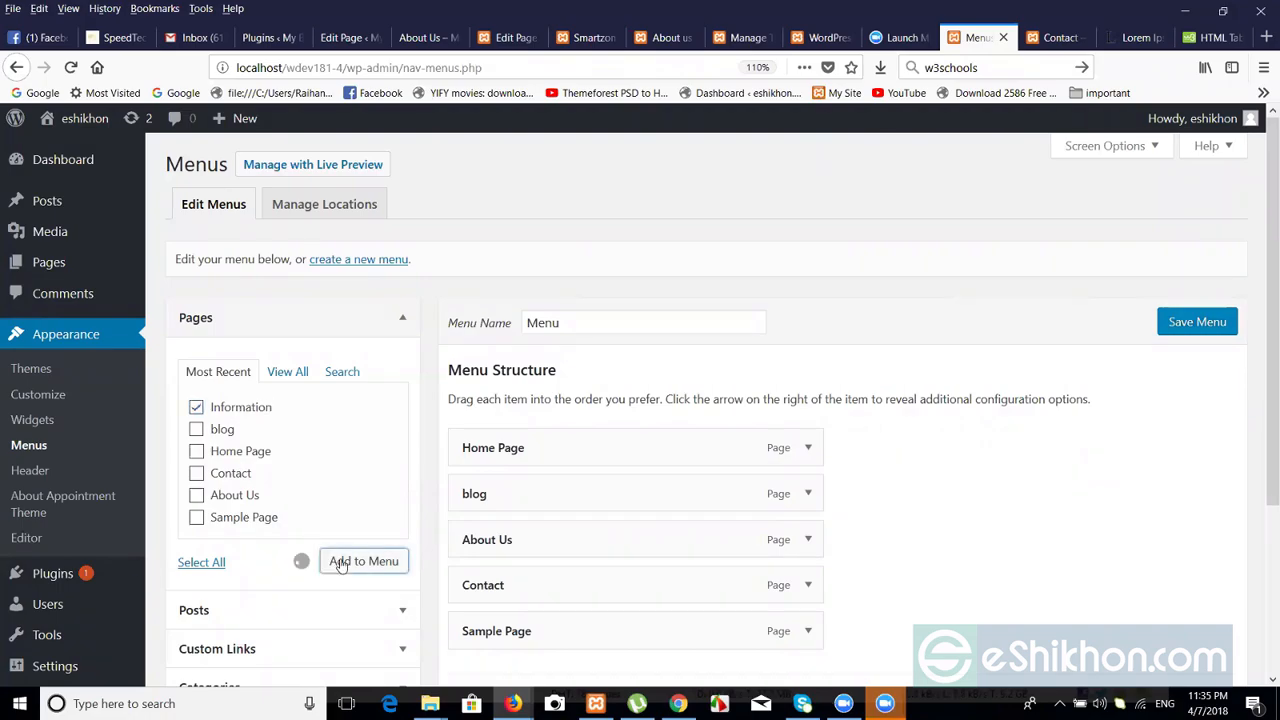
scroll(1262, 502, down, 3)
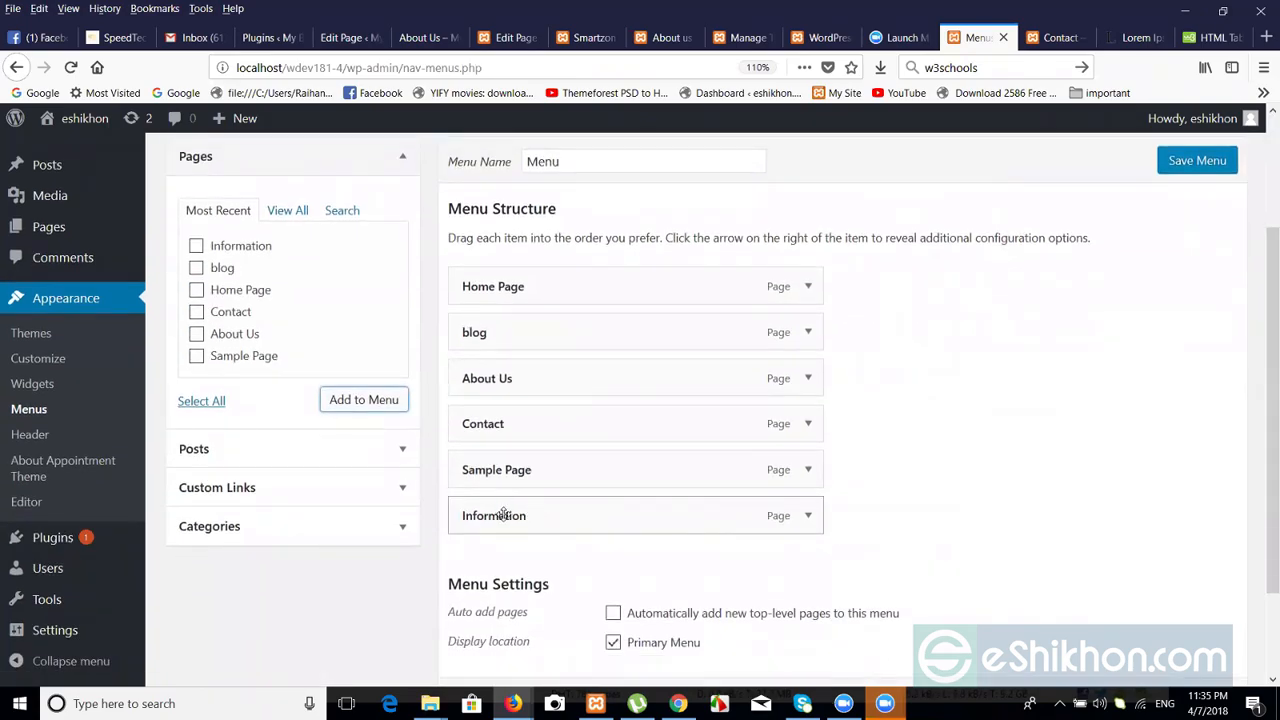
drag(505, 513, 509, 376)
click(1163, 161)
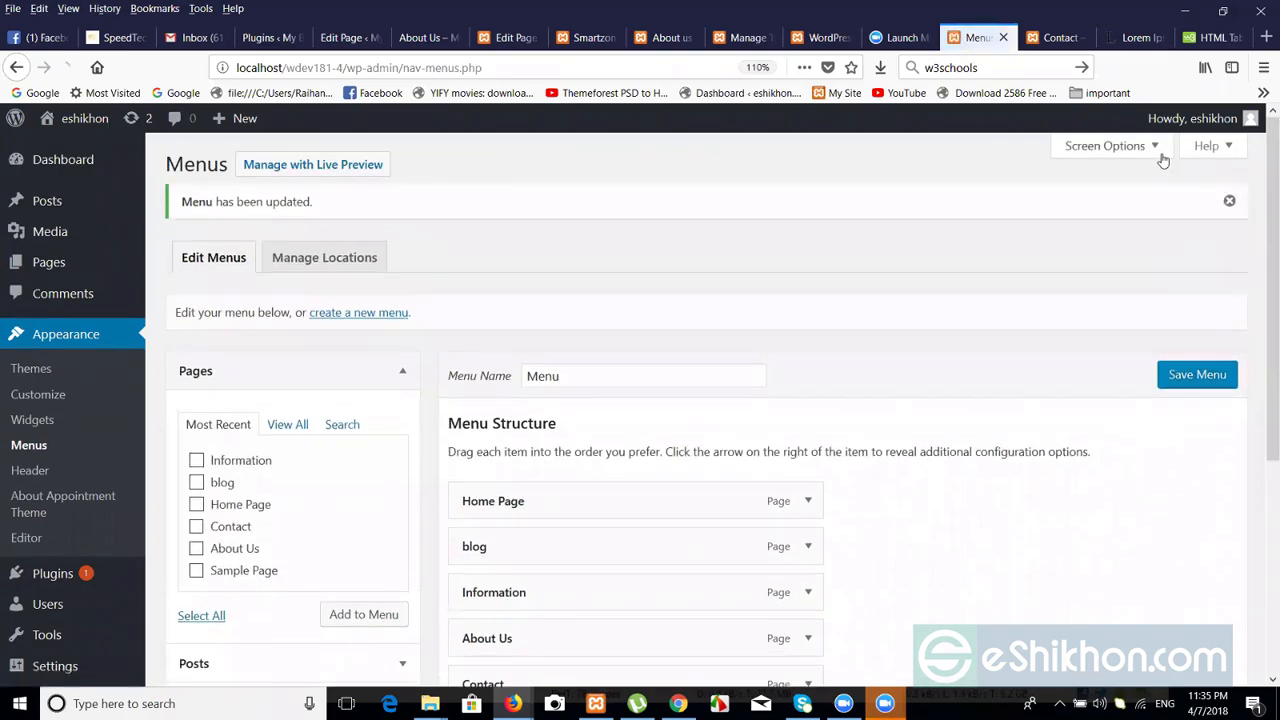
click(1060, 38)
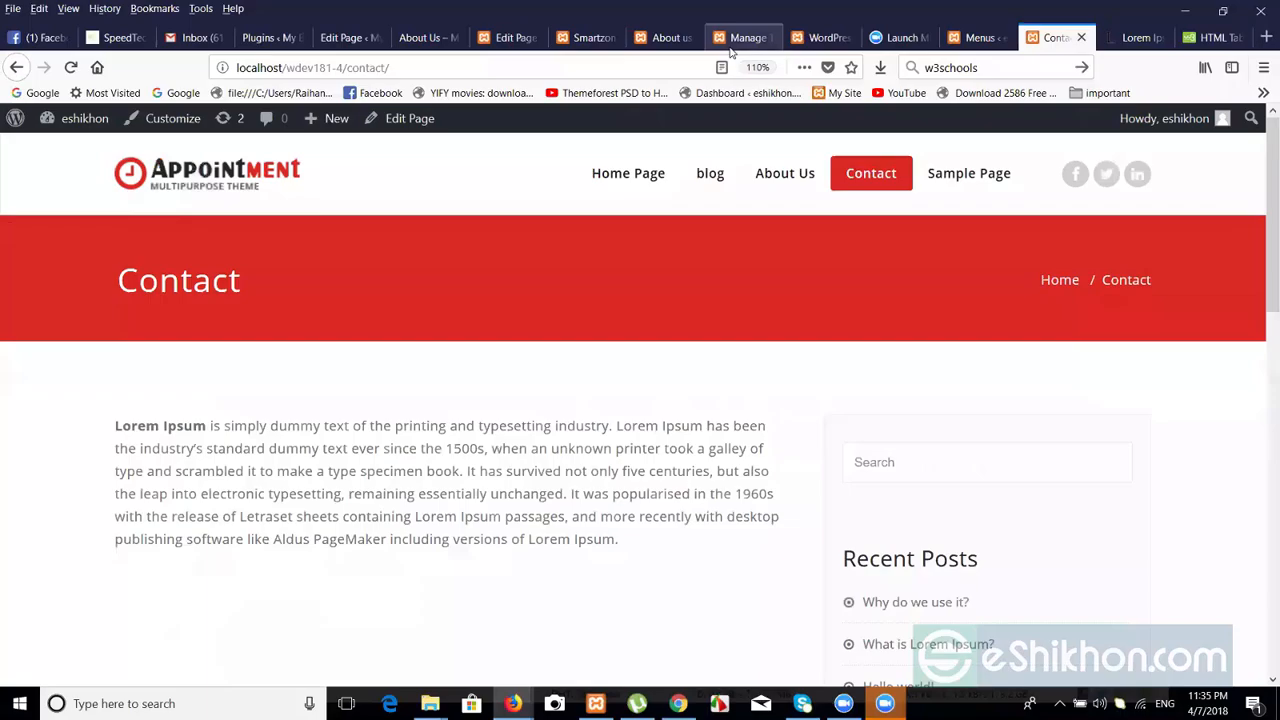
click(658, 72)
key(Return)
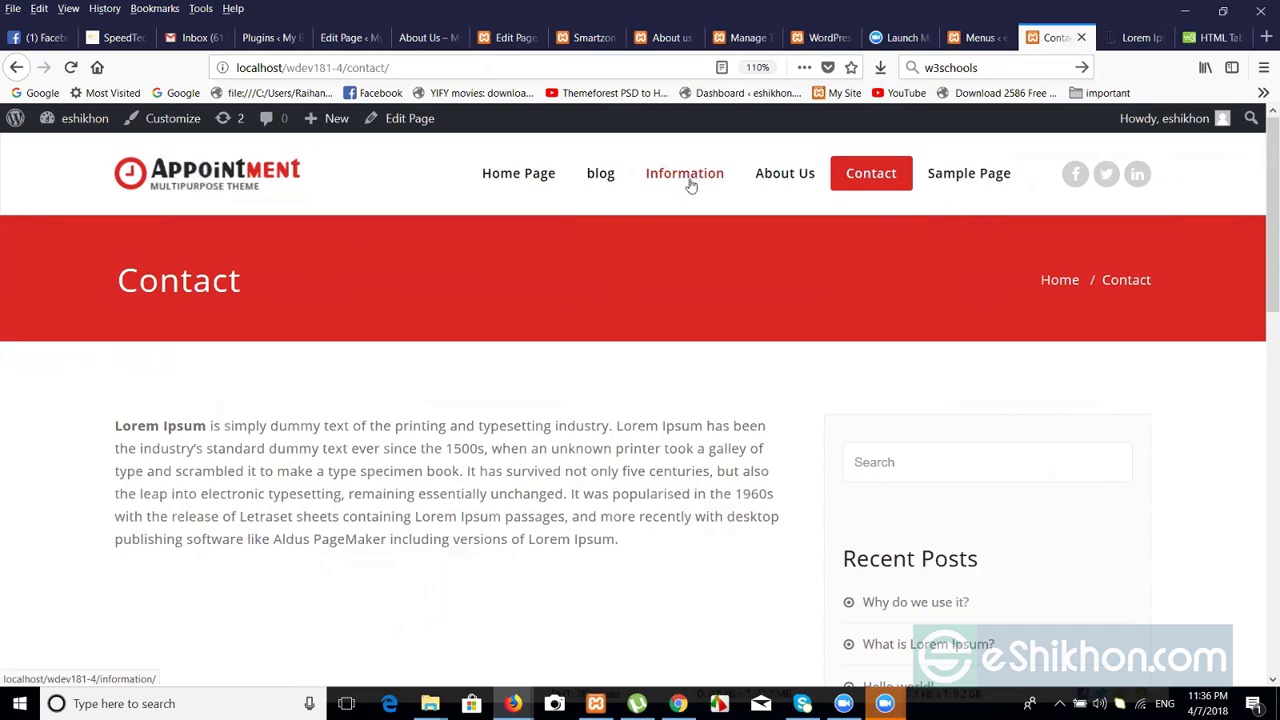
click(714, 175)
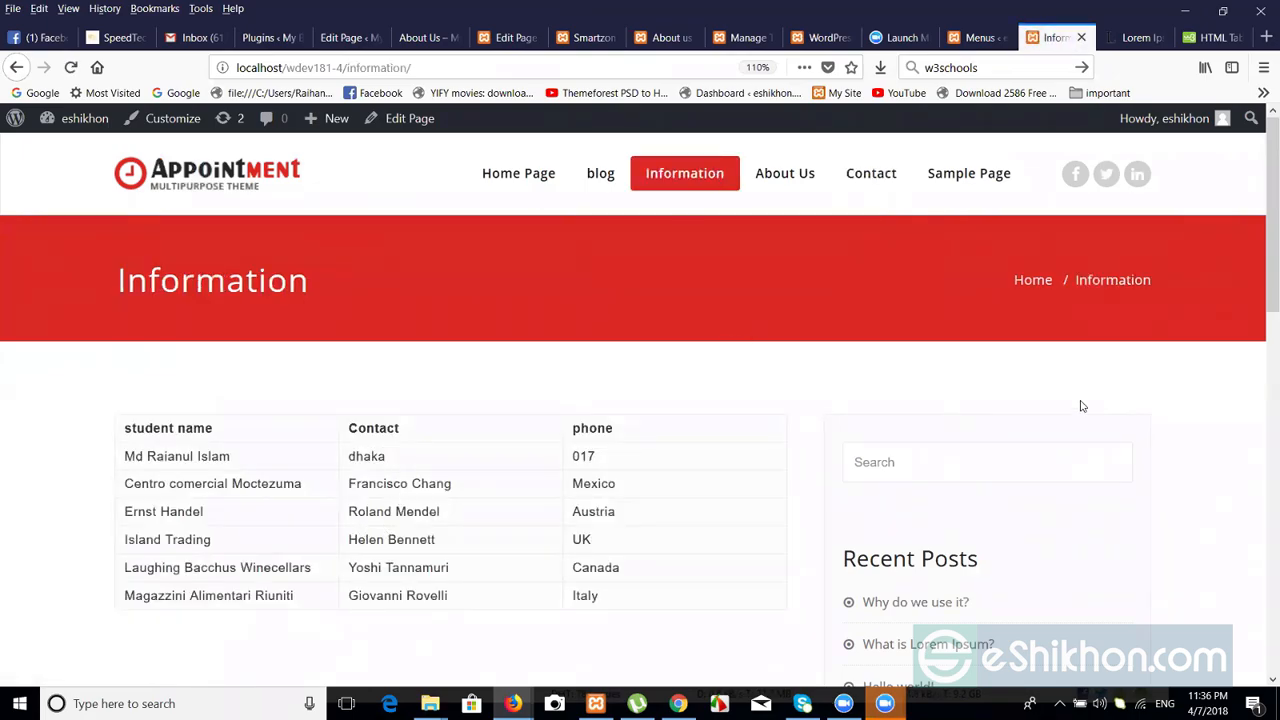
scroll(1262, 324, down, 2)
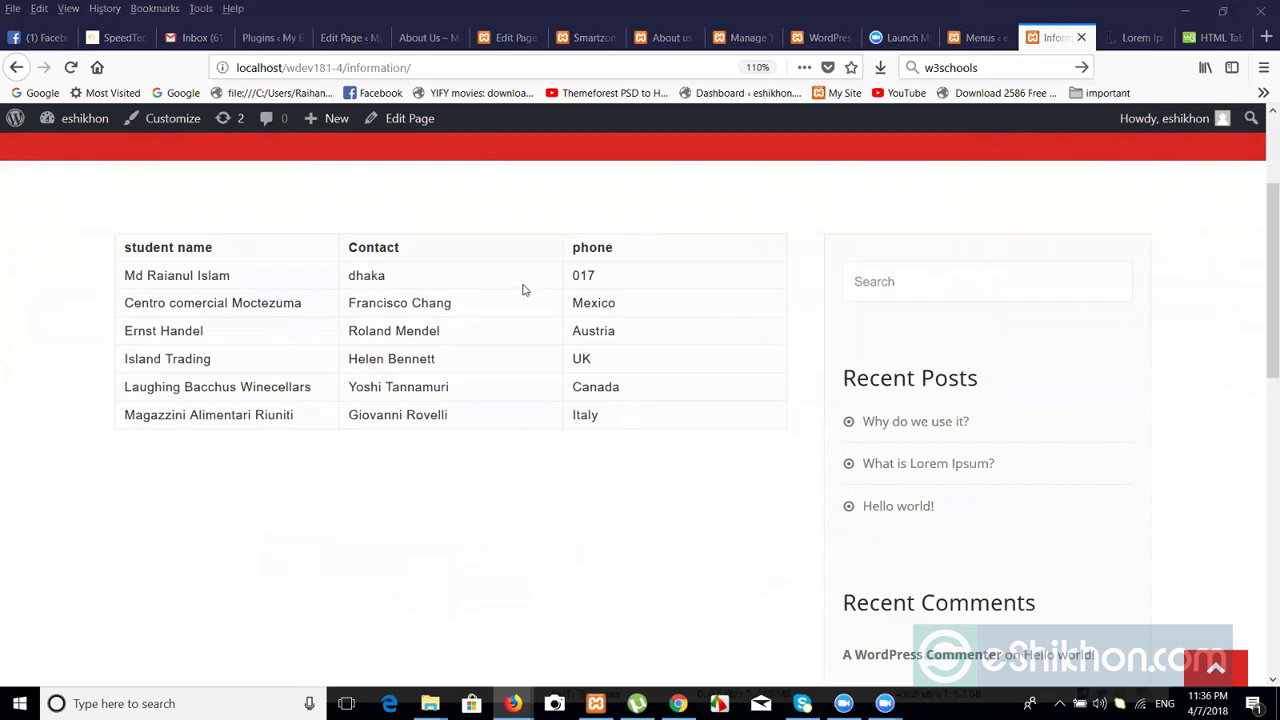
click(981, 37)
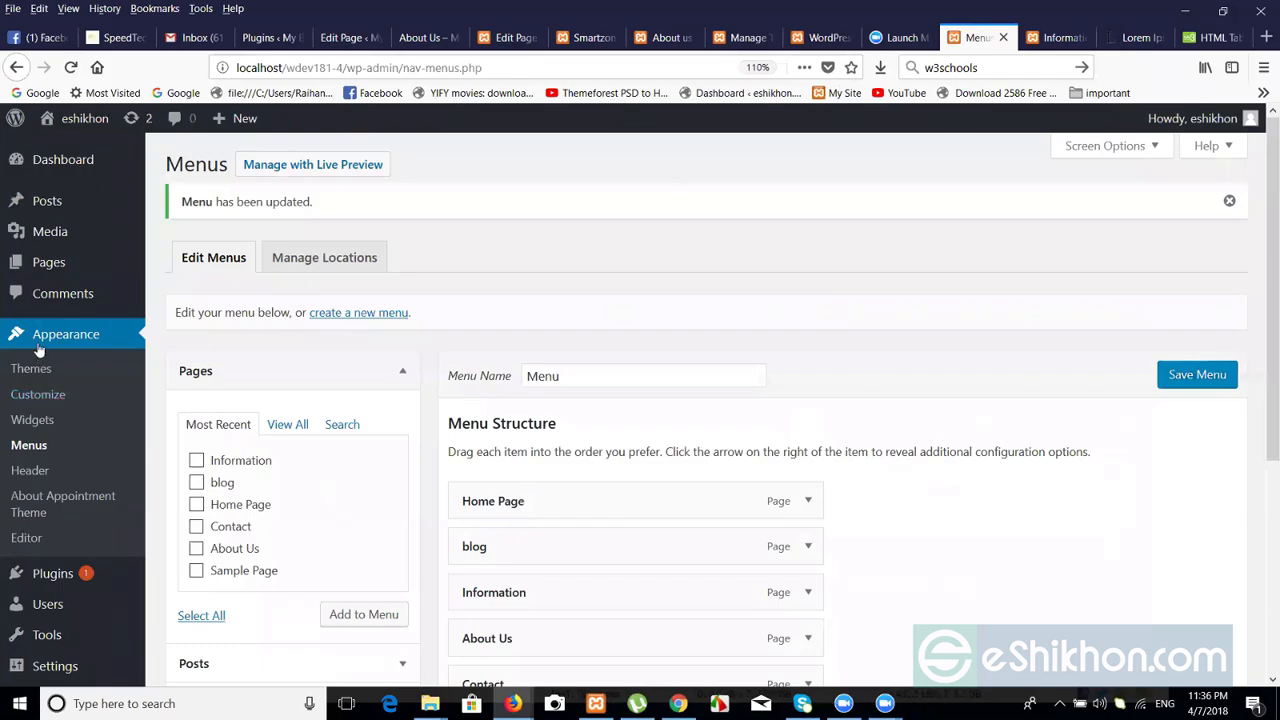
Open the admin All Pages list showing Information among six published pages.
click(37, 278)
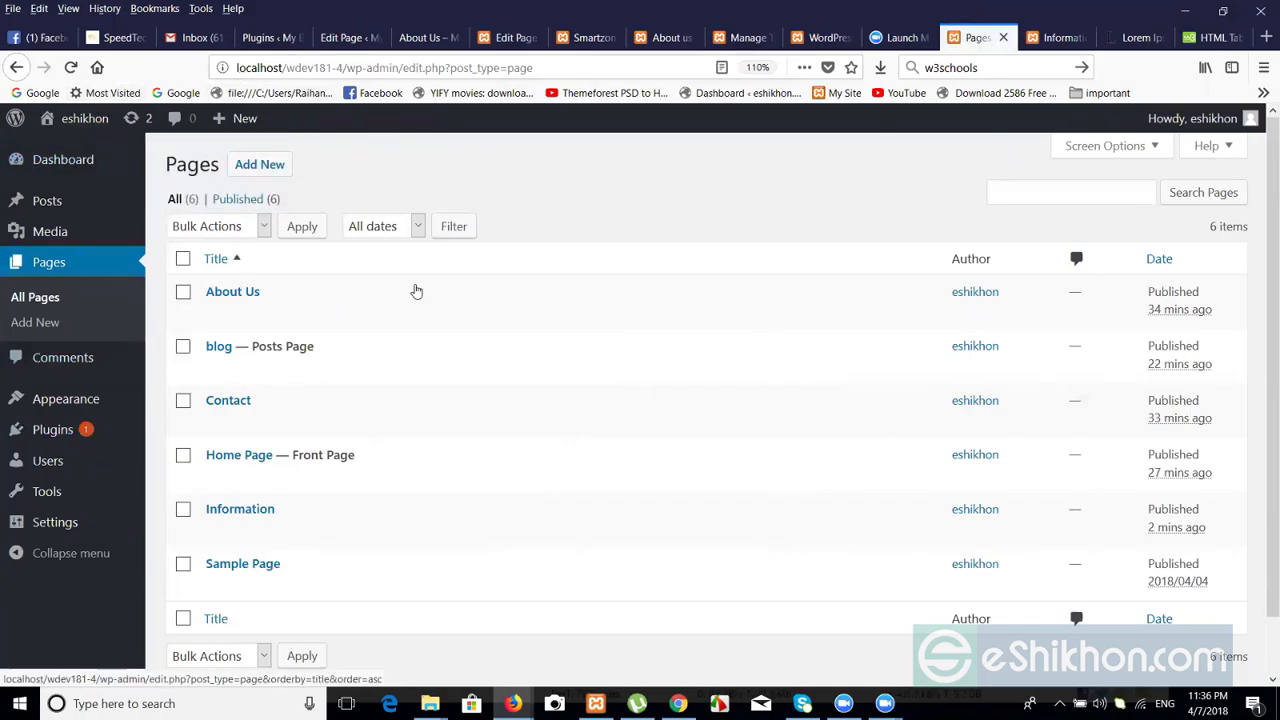
mouse_move(394, 303)
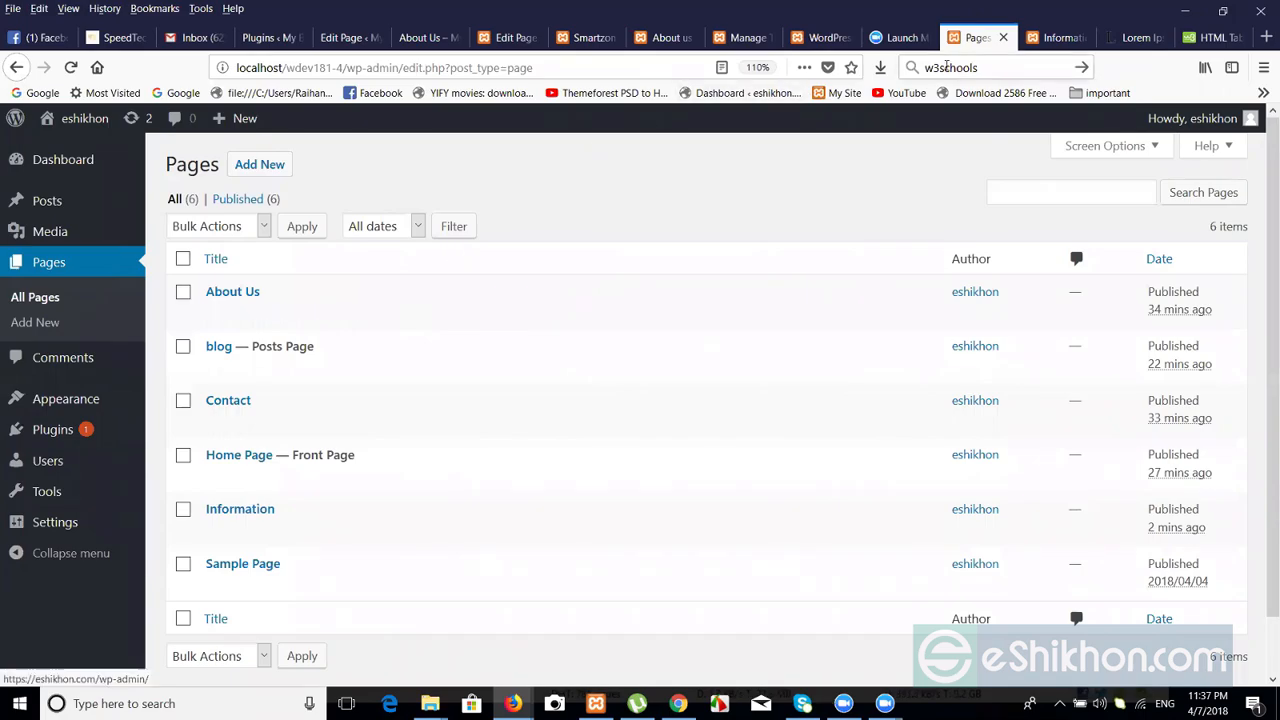
View the live Information page from the top, with its name, Contact and phone table.
click(1052, 40)
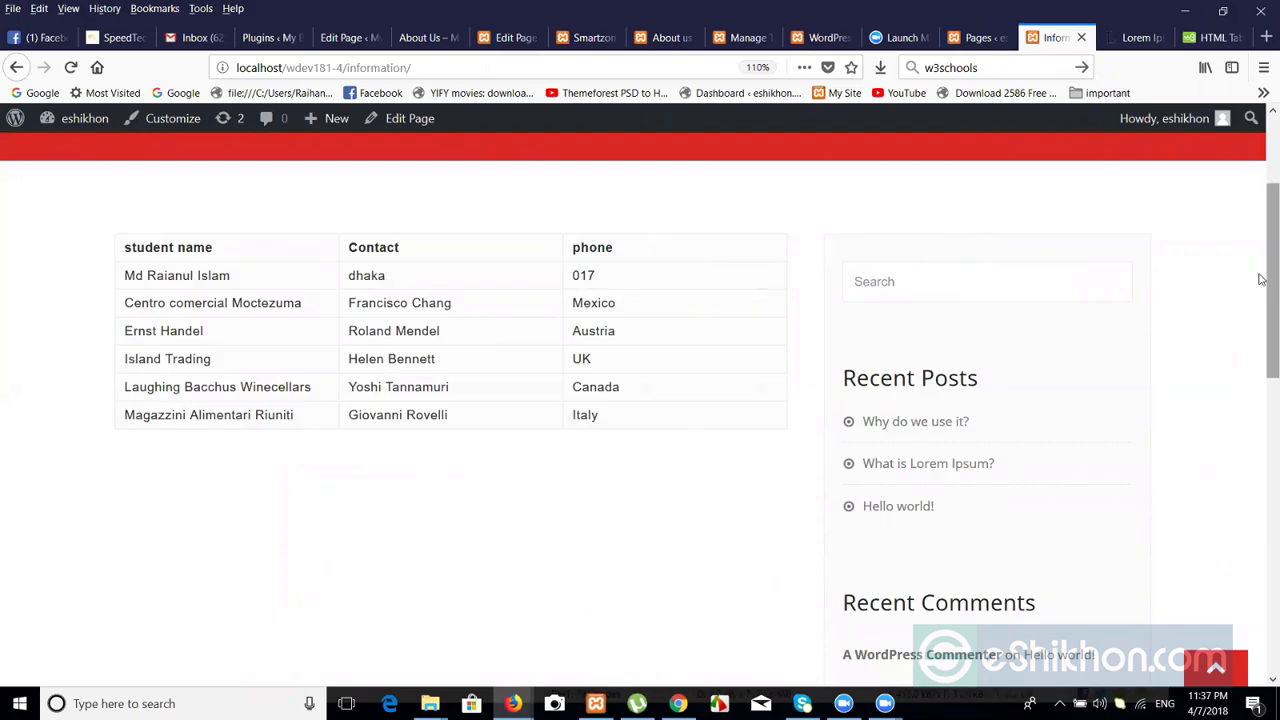
drag(1266, 277, 1262, 202)
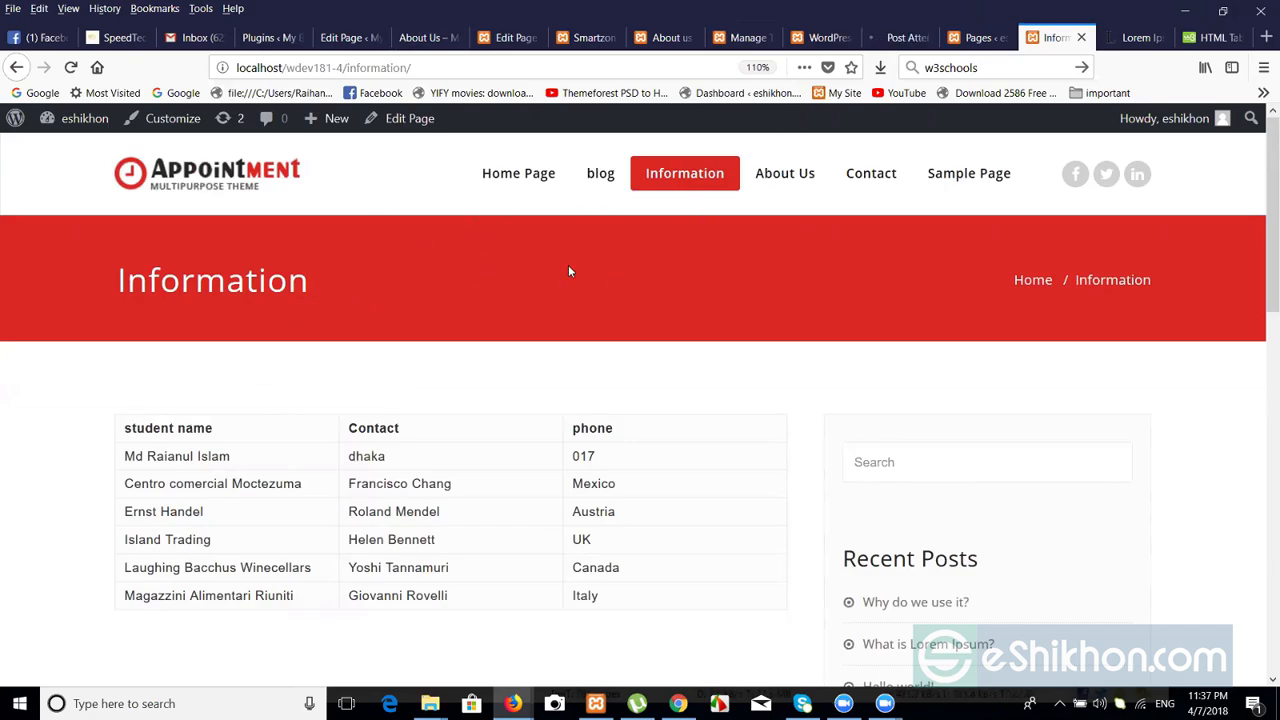
Go to the live Home Page, where Information sits between blog and About Us.
click(513, 174)
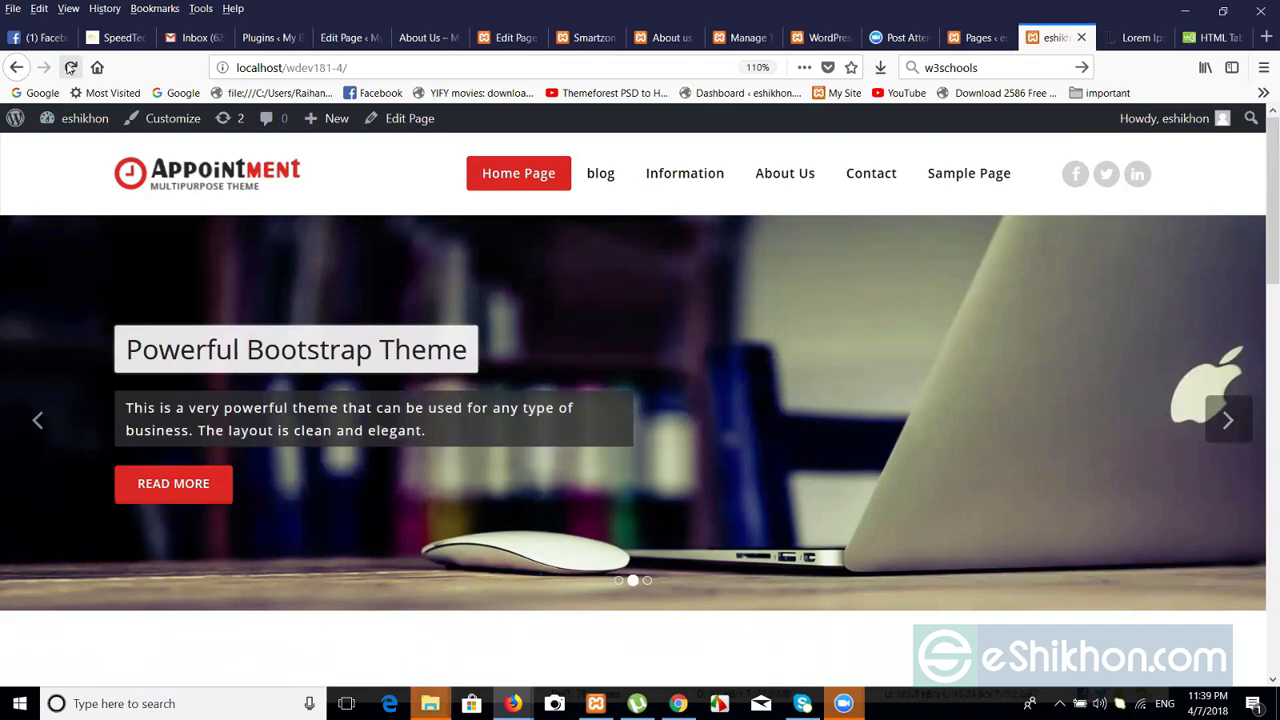
Switch through the Facebook and About Us tabs, then bring up the Chrome window's Facebook feed.
click(45, 38)
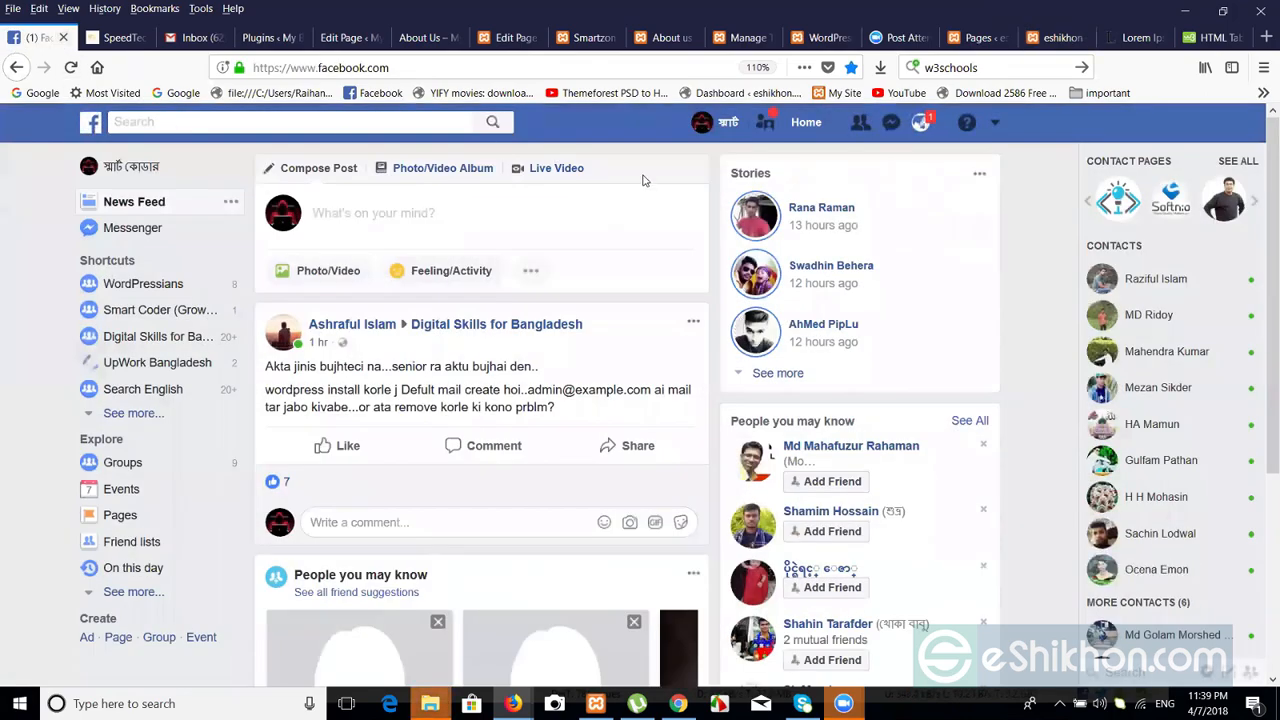
click(420, 37)
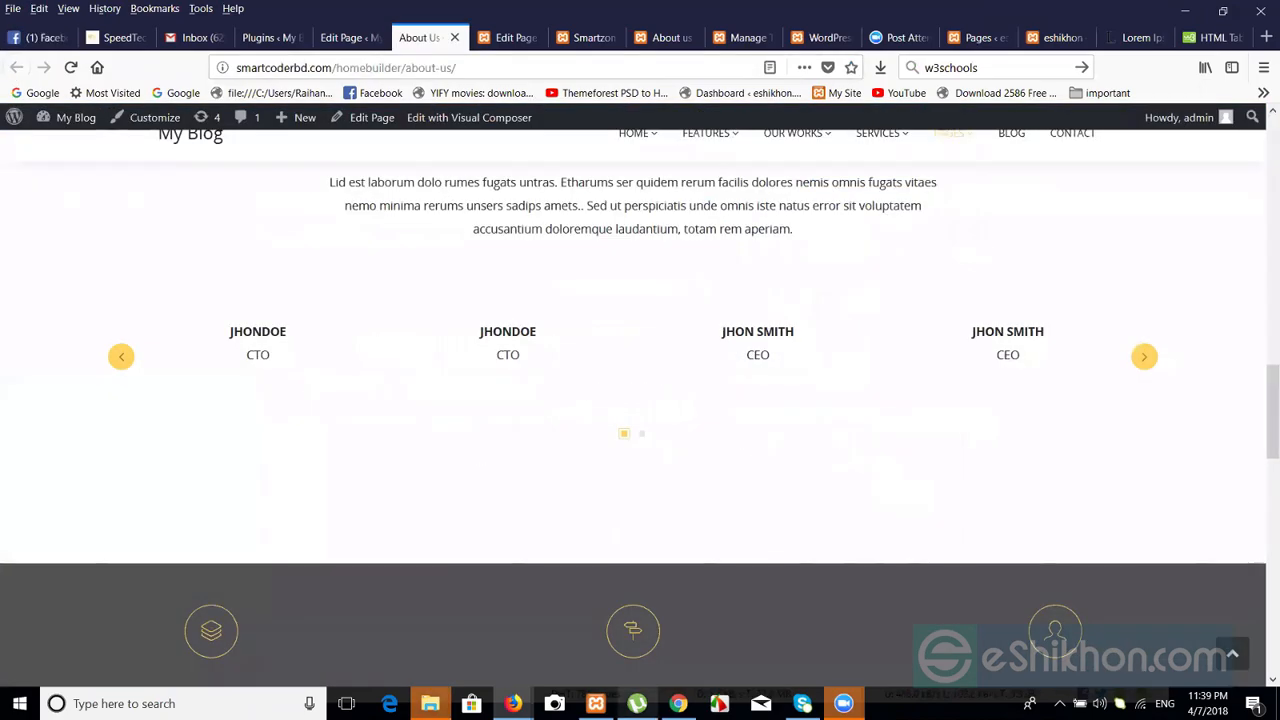
click(678, 703)
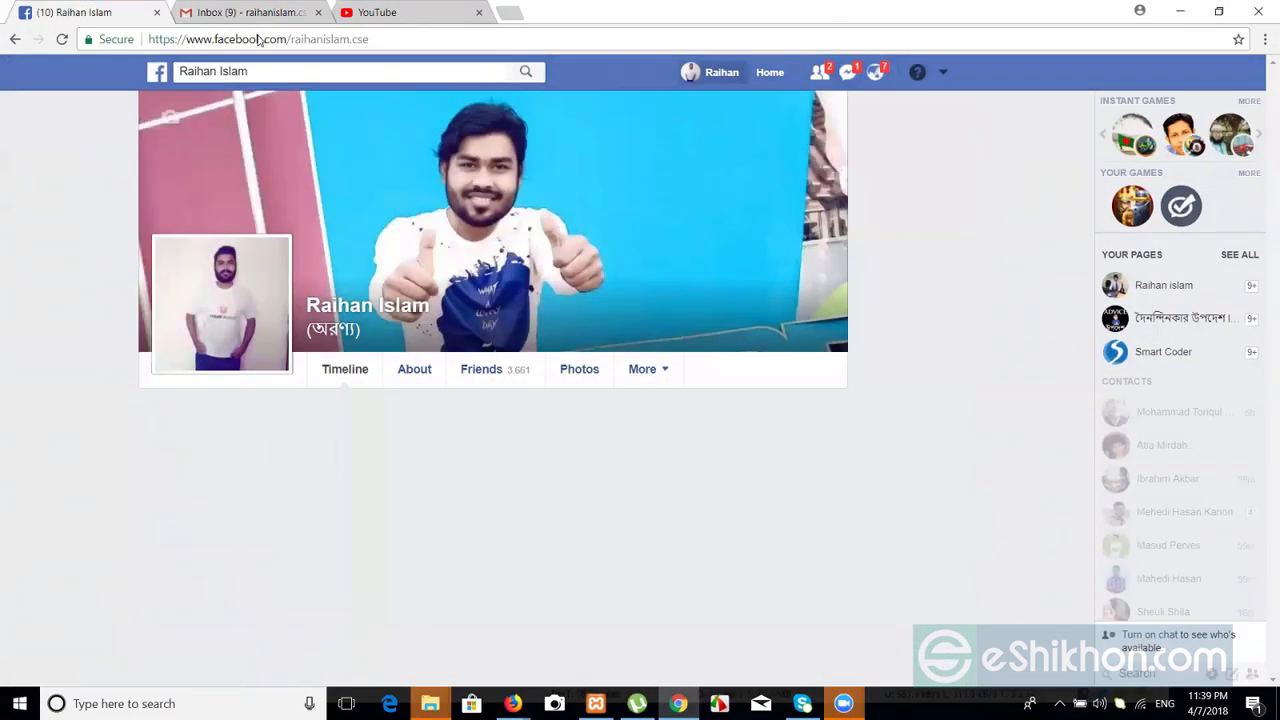
Select the profile timeline's web address, then switch away from Facebook to another window.
click(258, 38)
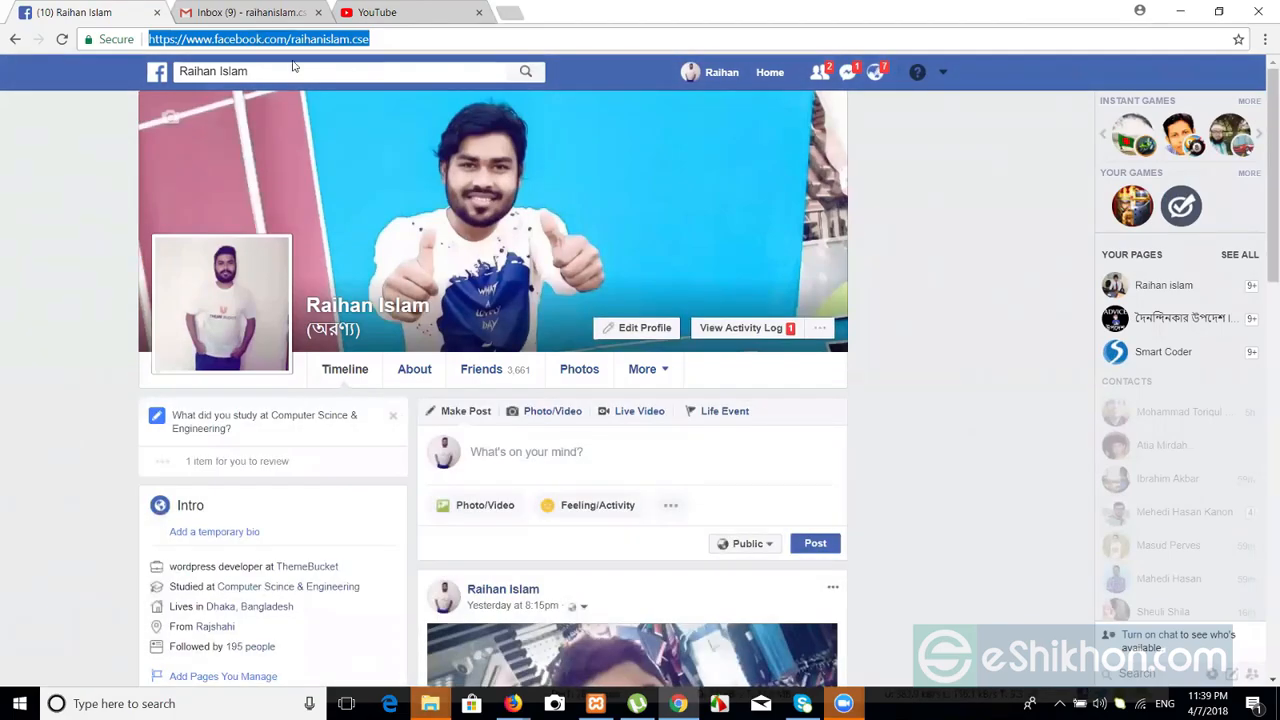
key(alt+Tab)
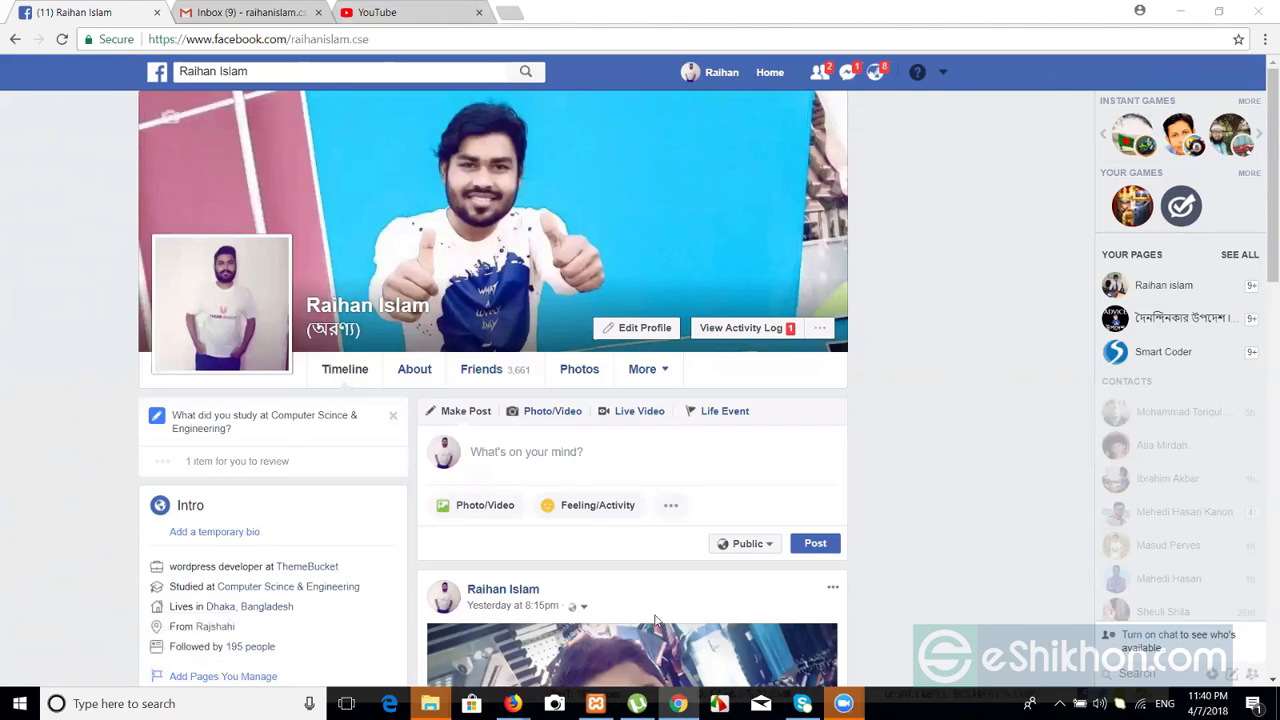
Bring the 'My Drive – Google Drive' Firefox window to the front from the taskbar.
mouse_move(512, 703)
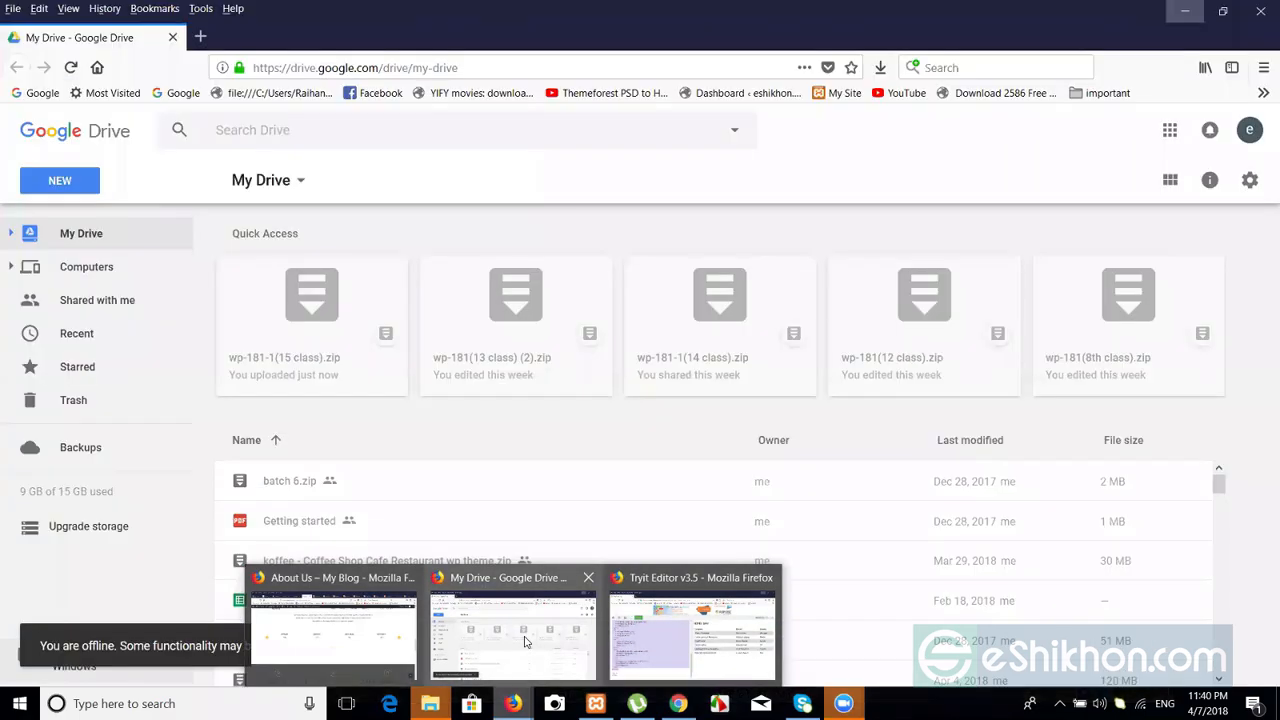
click(513, 630)
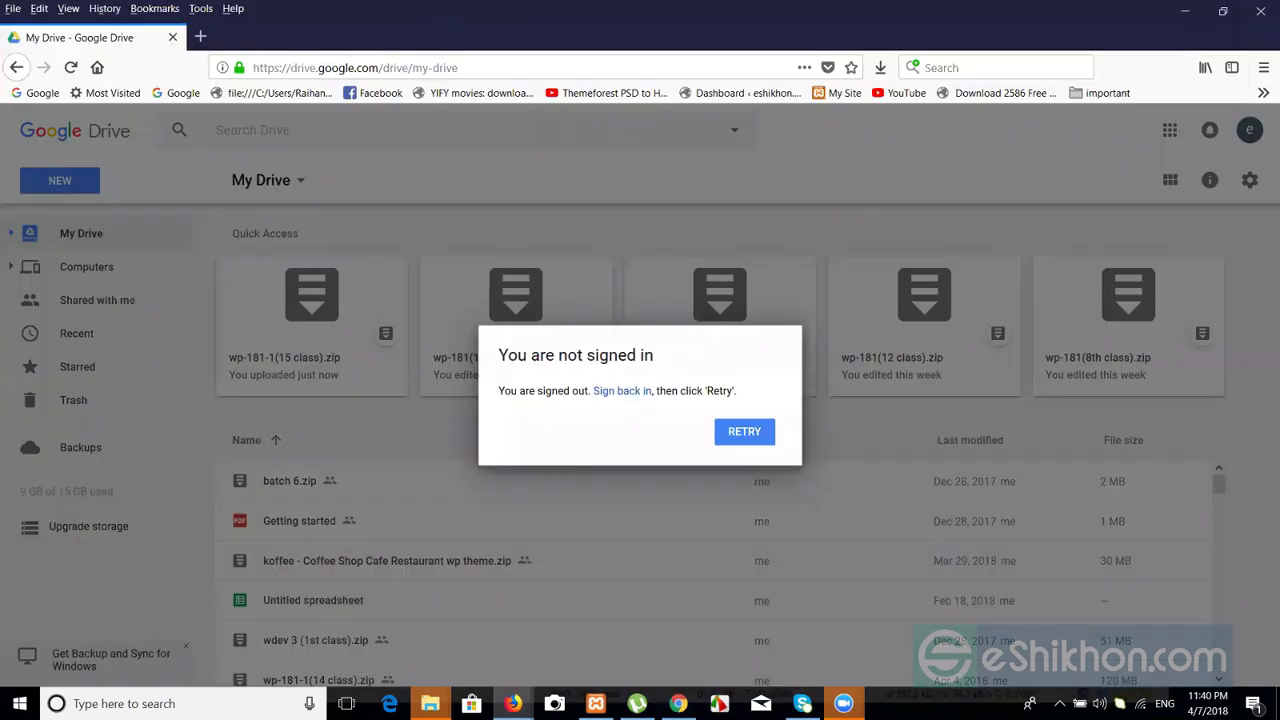
mouse_move(512, 703)
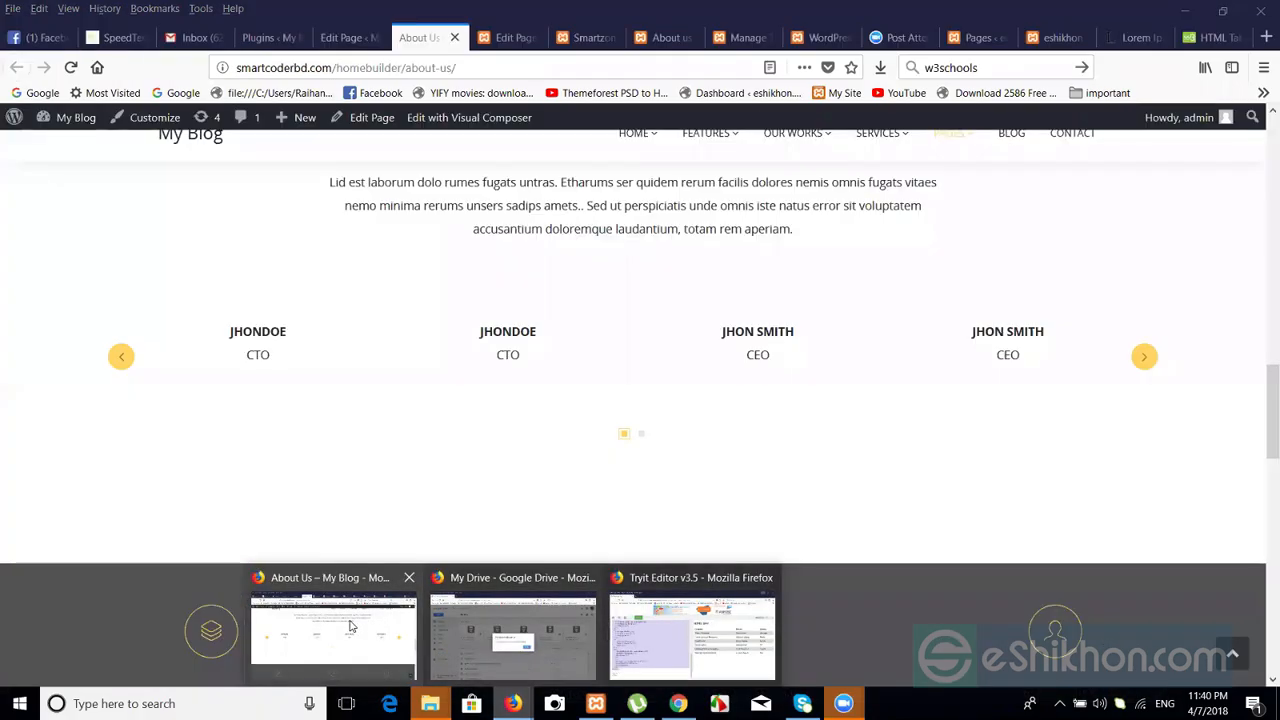